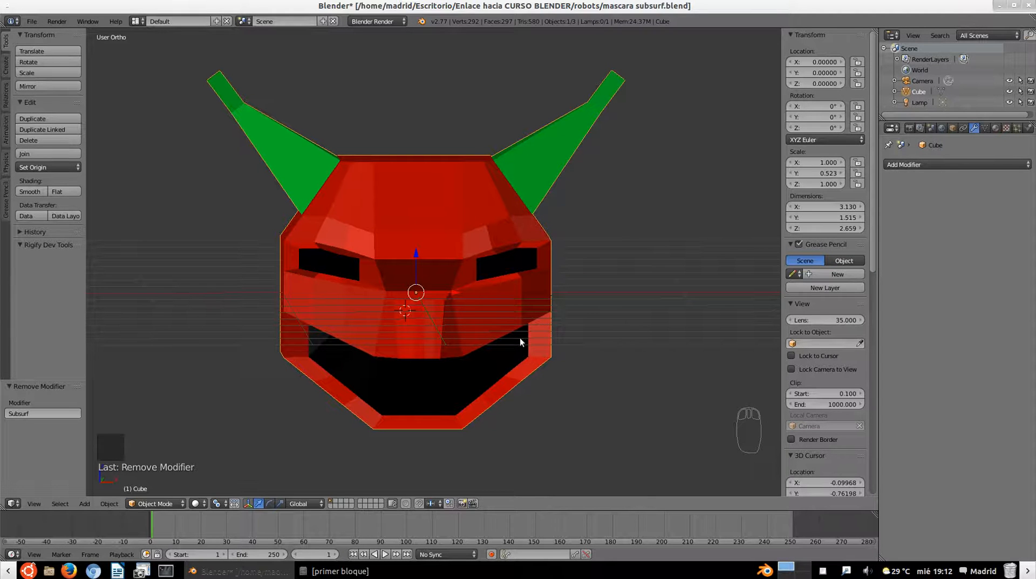
Add a Subdivision Surface modifier to the mask and set its View subdivisions to 0.
mouse_move(523, 342)
middle_mouse_down()
mouse_move(496, 325)
mouse_move(496, 345)
mouse_move(517, 340)
middle_mouse_up()
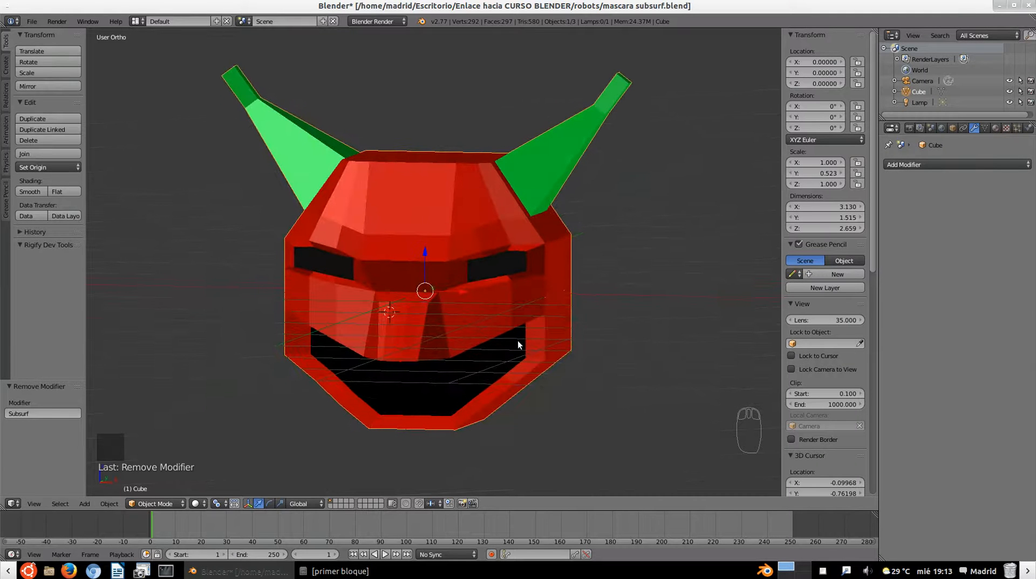
left_click(950, 164)
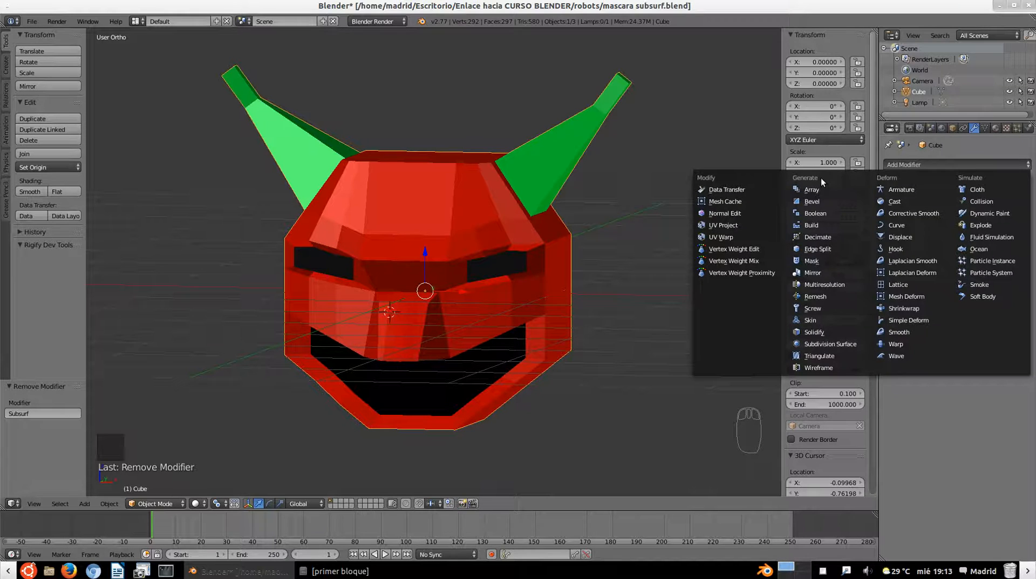
left_click(862, 344)
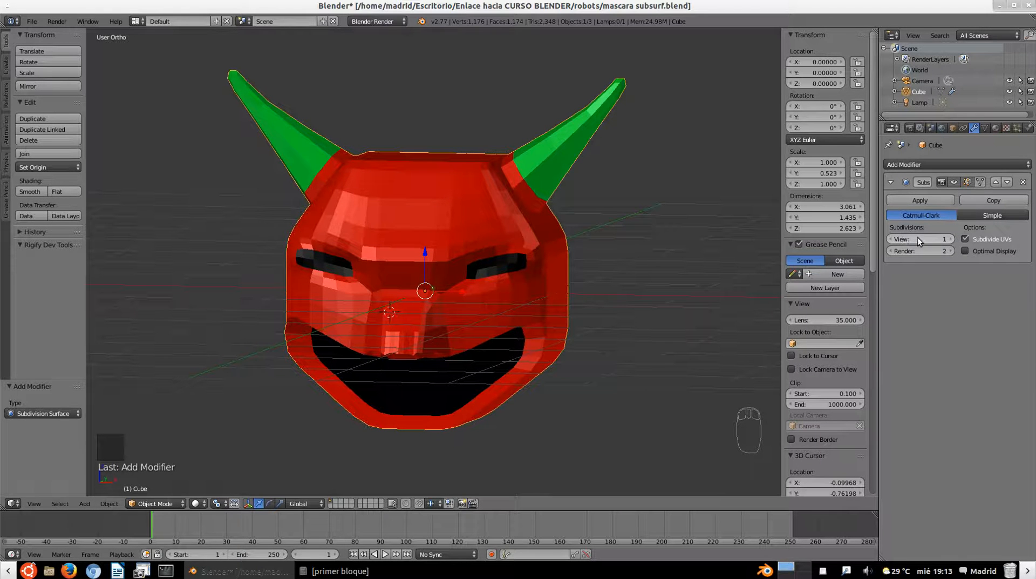
left_click(890, 239)
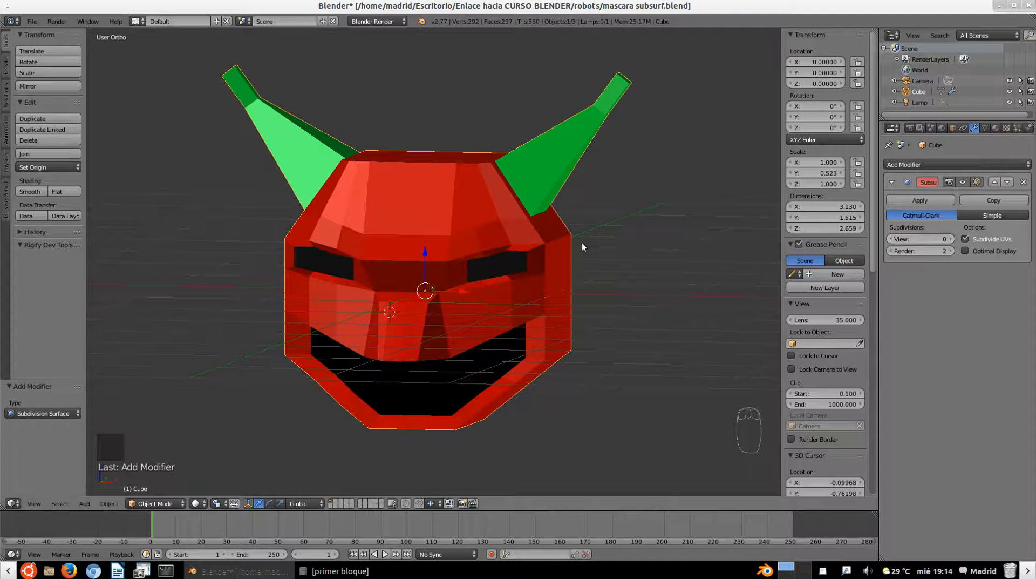
In Edit Mode, select the entire mask mesh and raise the modifier's View subdivisions to 3.
key("Tab")
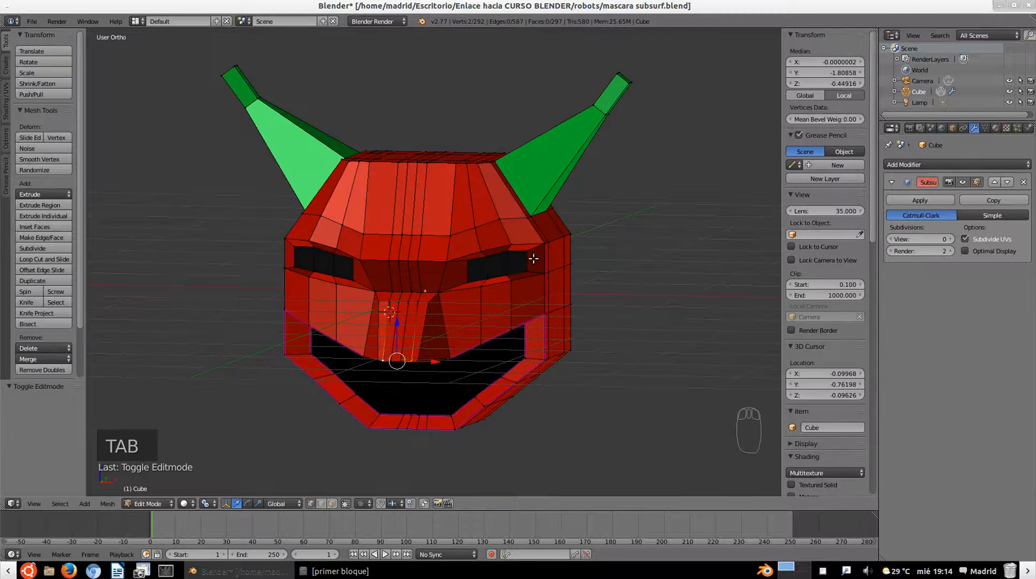
scroll(534, 254, "up", 2)
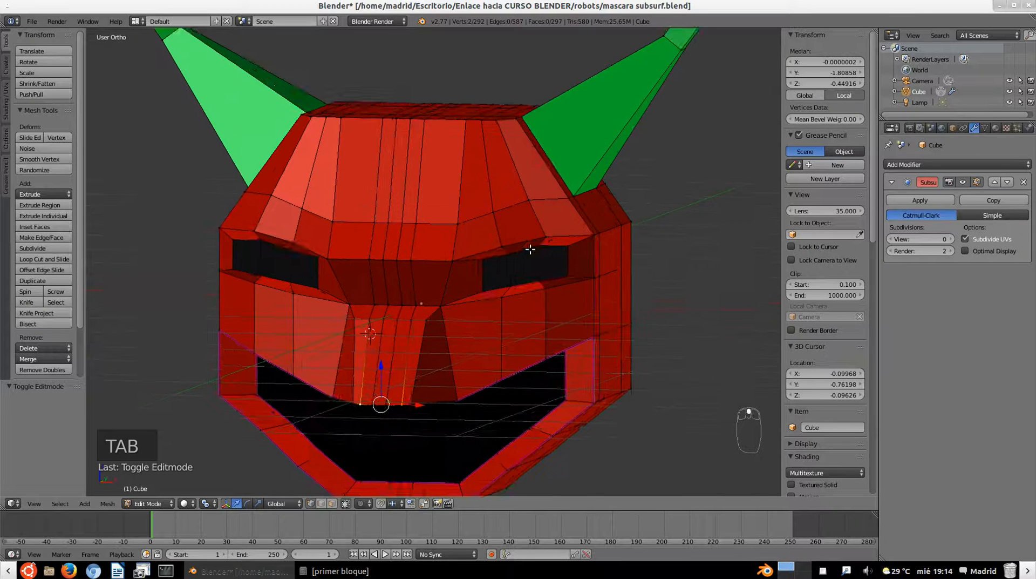
key("a")
key("a")
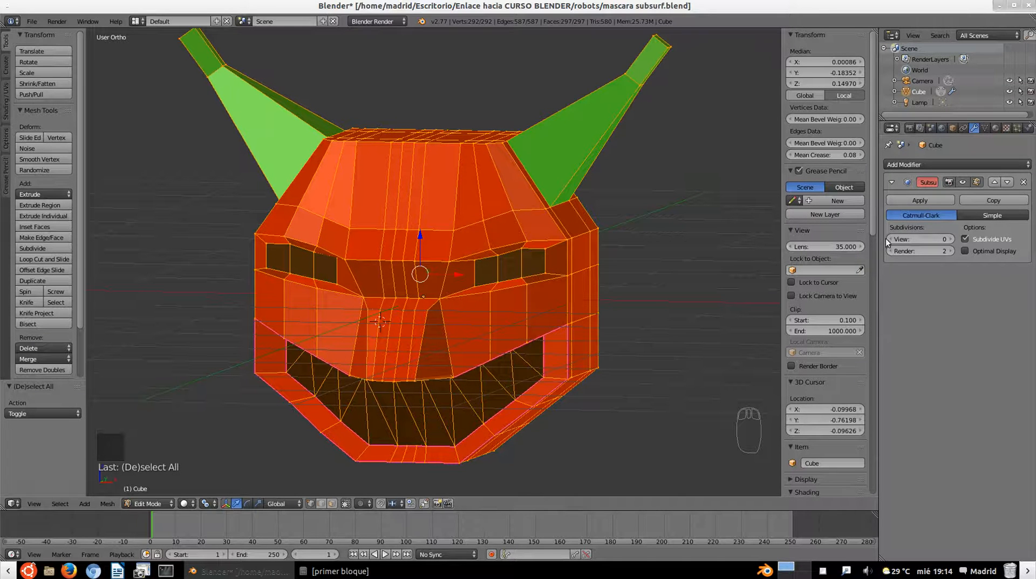
left_click(952, 239)
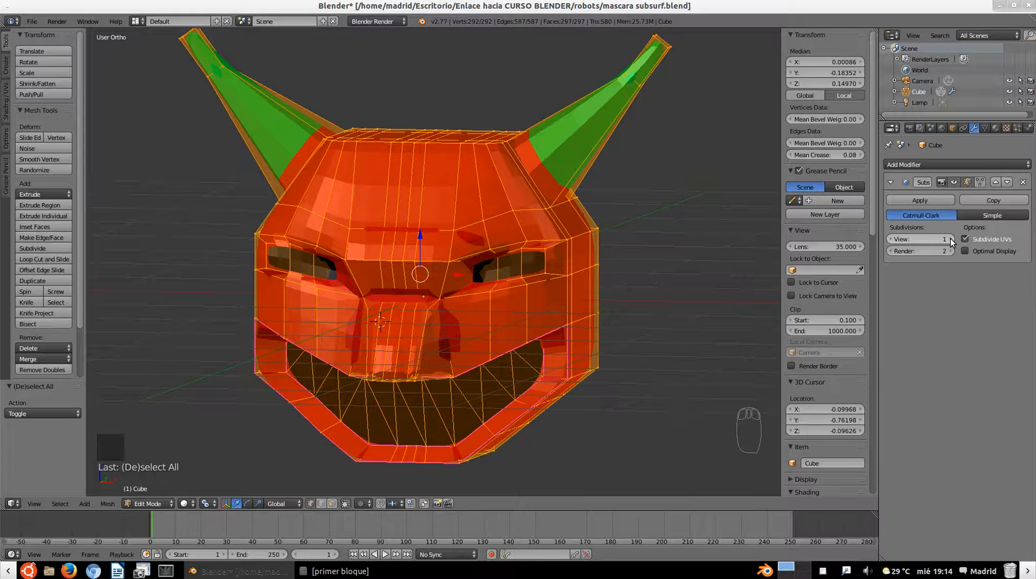
left_click(950, 239)
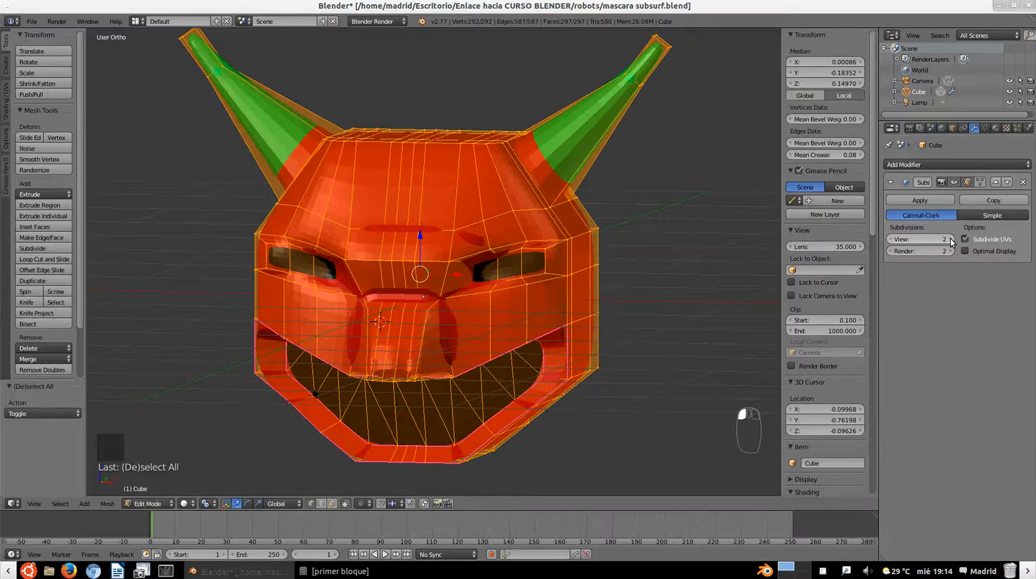
left_click(951, 240)
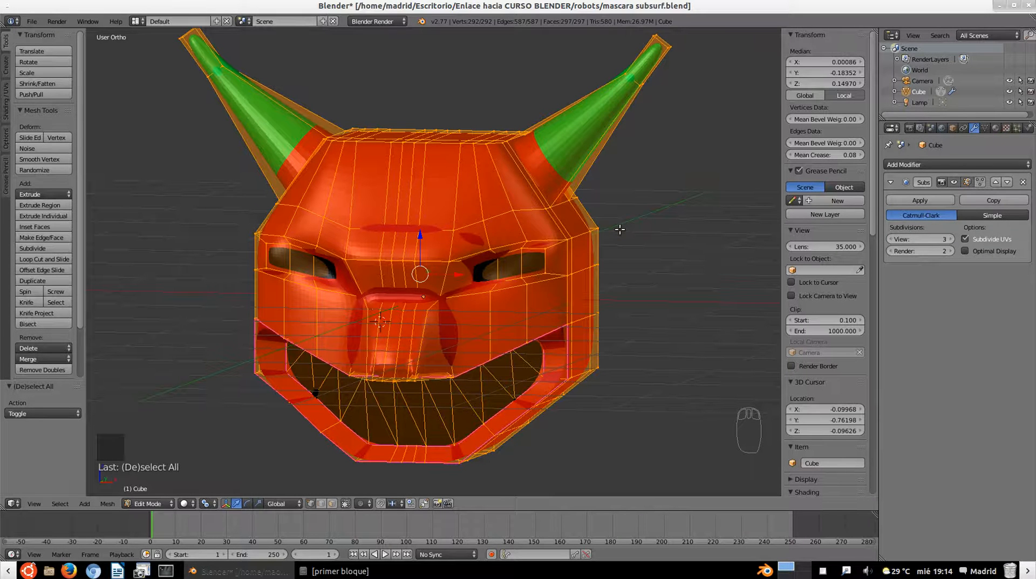
Deselect the whole mesh, examine the smoothed shape against its control cage and return to Object Mode.
key("a")
middle_click_drag(643, 241, 537, 261)
scroll(534, 269, "up", 3)
scroll(542, 263, "down", 3)
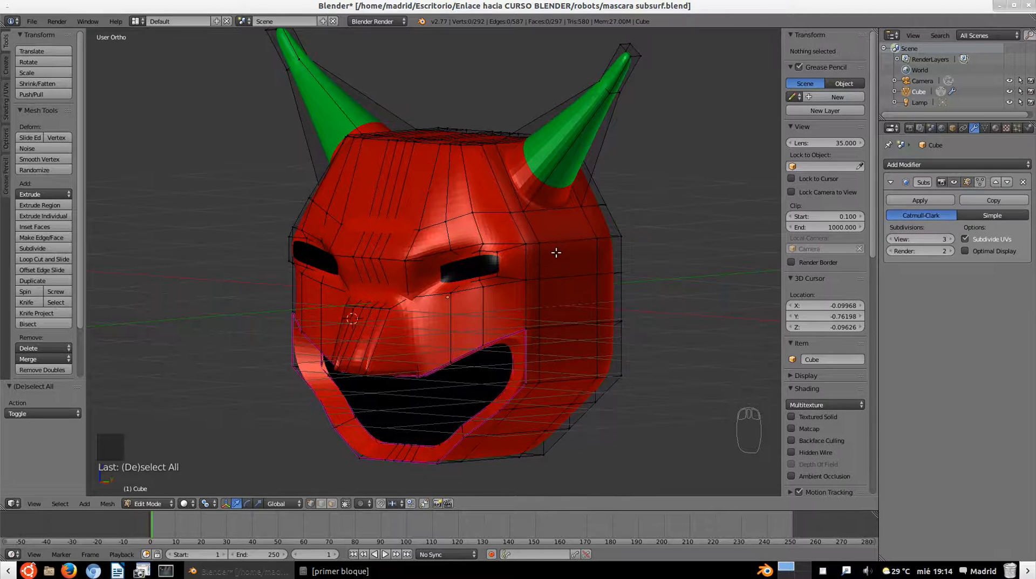
key("Tab")
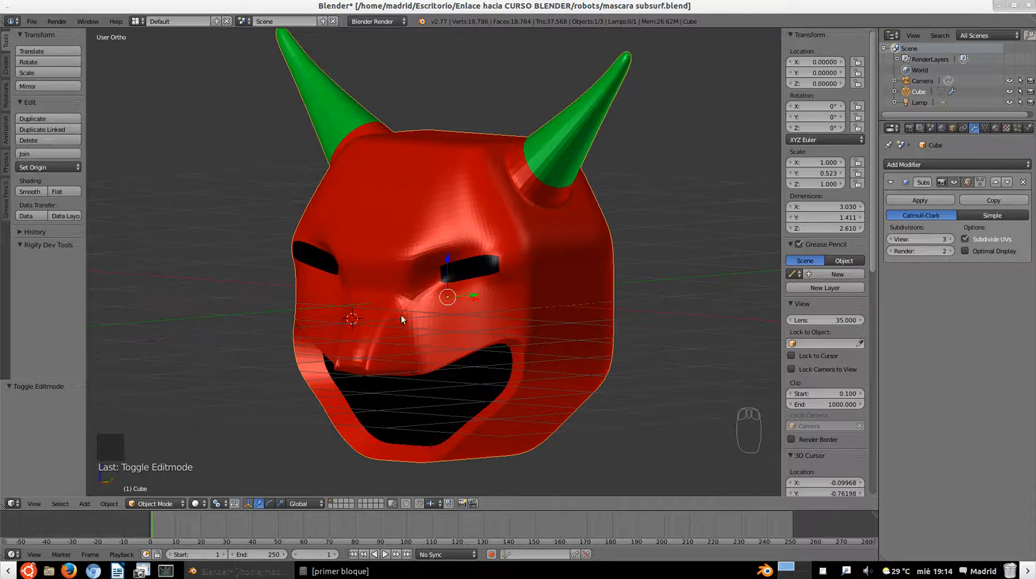
Set the modifier's View subdivisions to 5 and examine the surface smoothness around the mask's eyes.
left_click(951, 239)
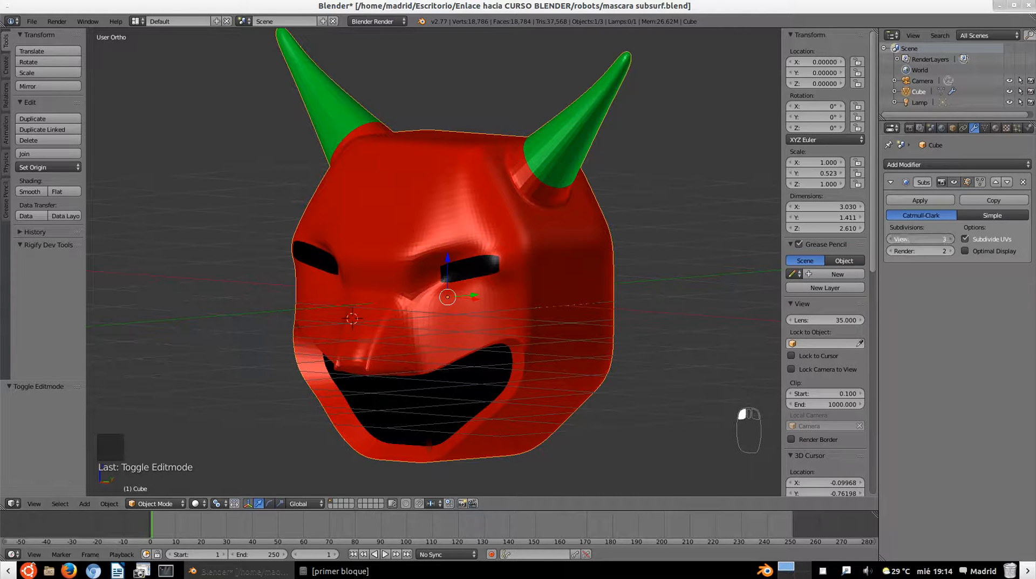
left_click(951, 239)
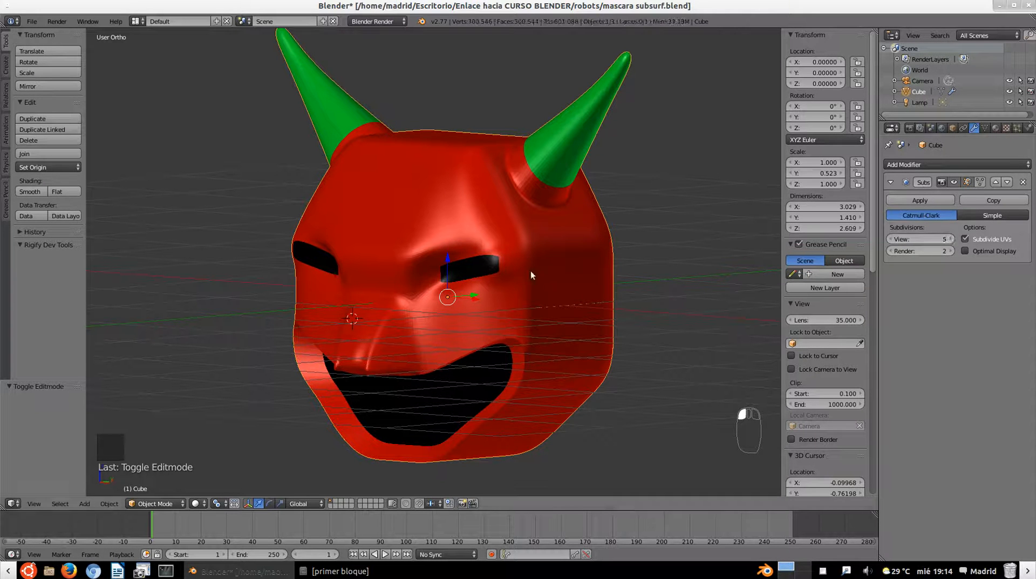
scroll(452, 265, "up", 3)
scroll(453, 265, "up", 3)
scroll(465, 261, "down", 2)
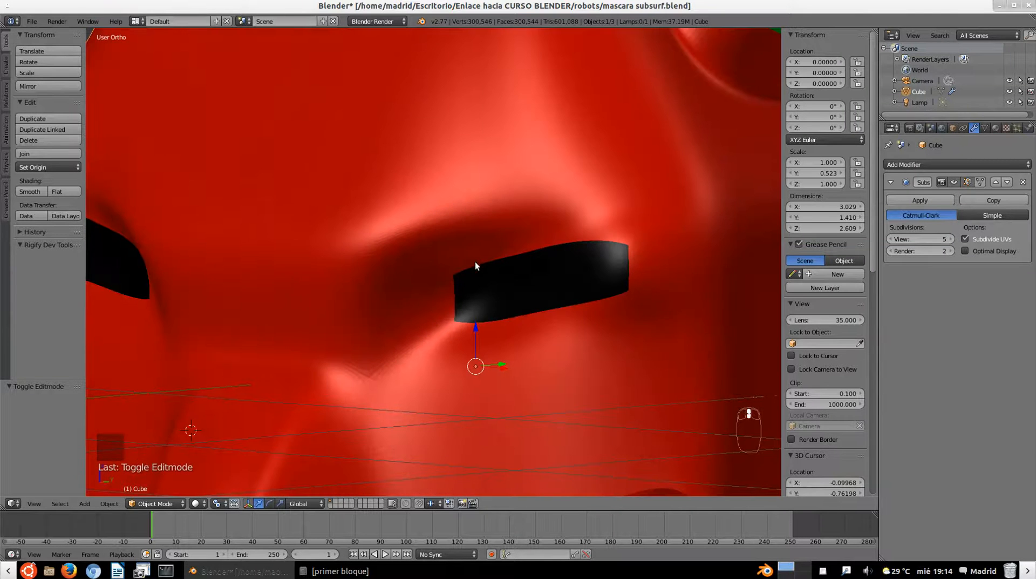
scroll(483, 259, "down", 5)
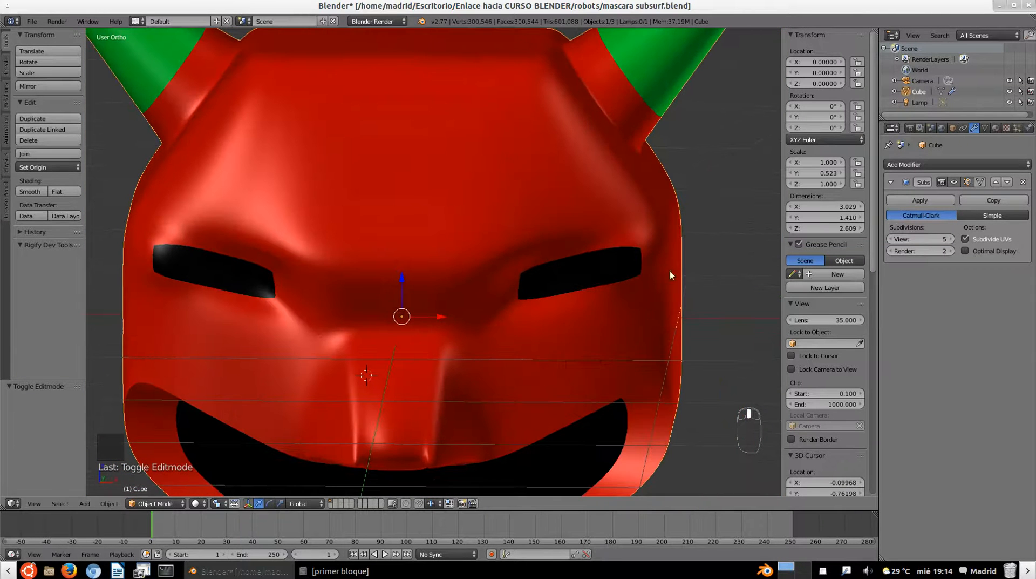
Lower the Subdivision Surface modifier's View subdivisions to 2.
left_click(894, 240)
left_click(894, 241)
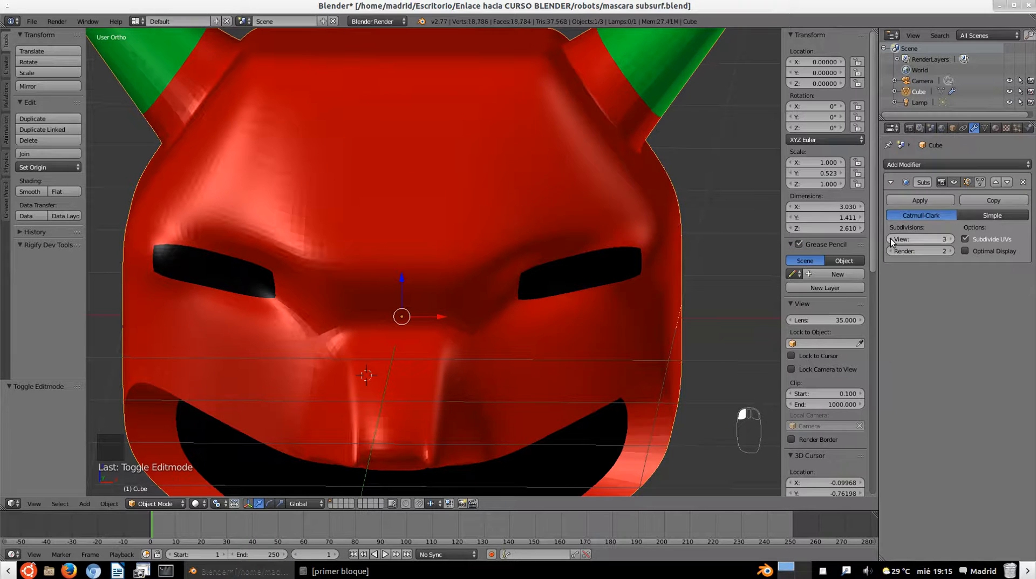
left_click(894, 242)
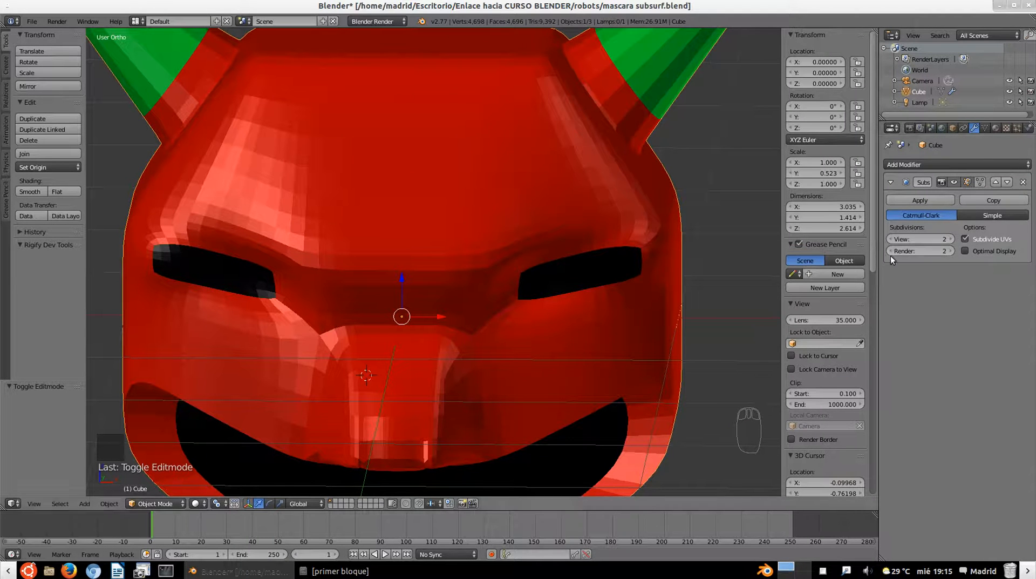
Raise the modifier's View subdivisions to 4 and examine the mask from another angle.
left_click(950, 240)
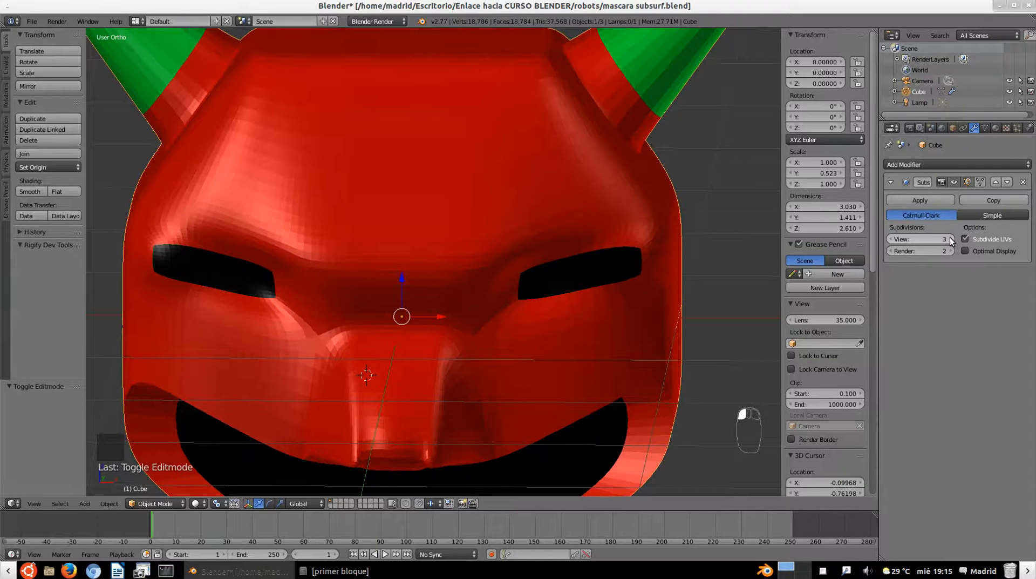
left_click(951, 239)
scroll(665, 264, "down", 5)
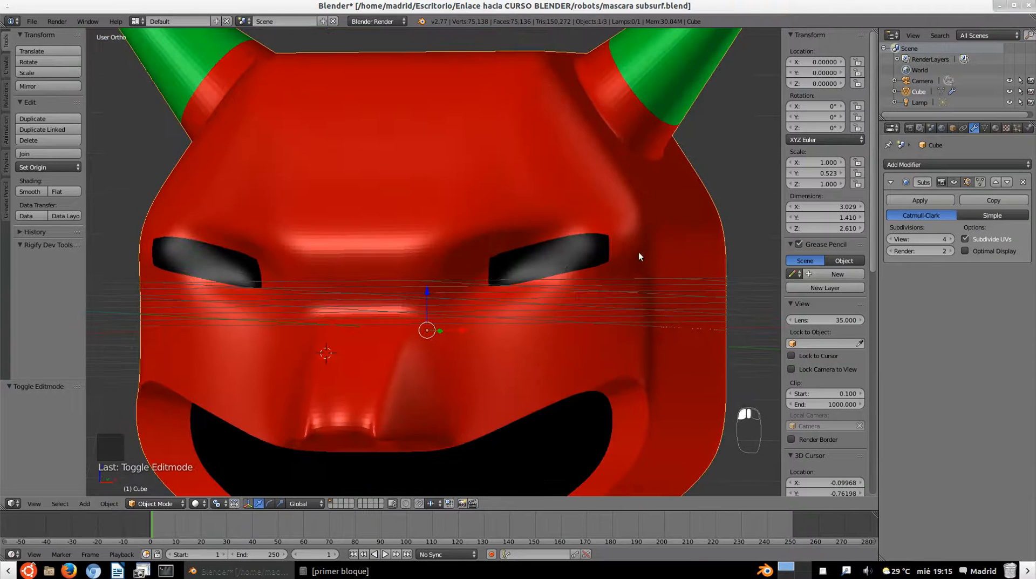
middle_click_drag(566, 260, 465, 193)
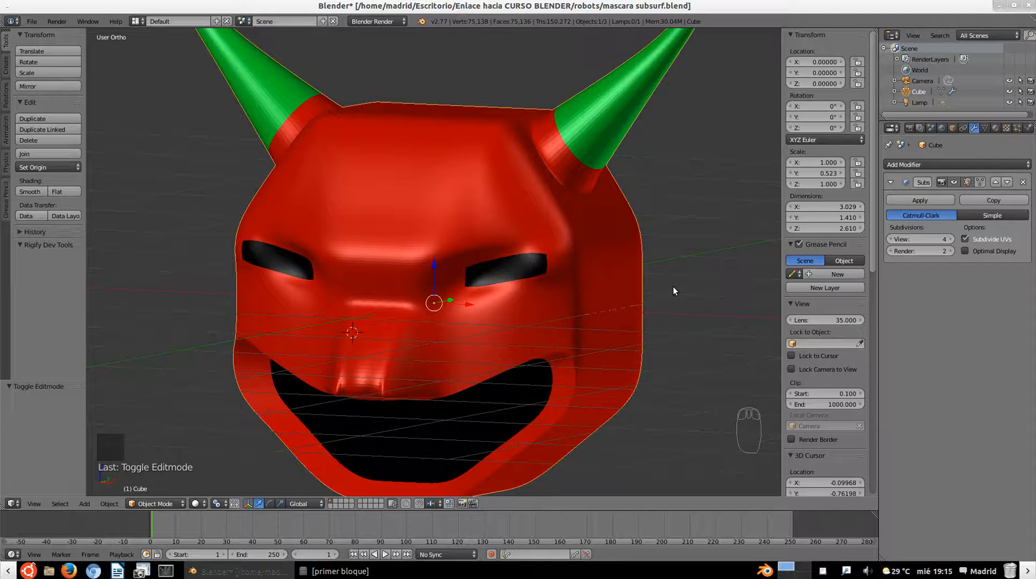
Set the Subdivision Surface modifier's Render subdivisions to 4.
left_click(910, 128)
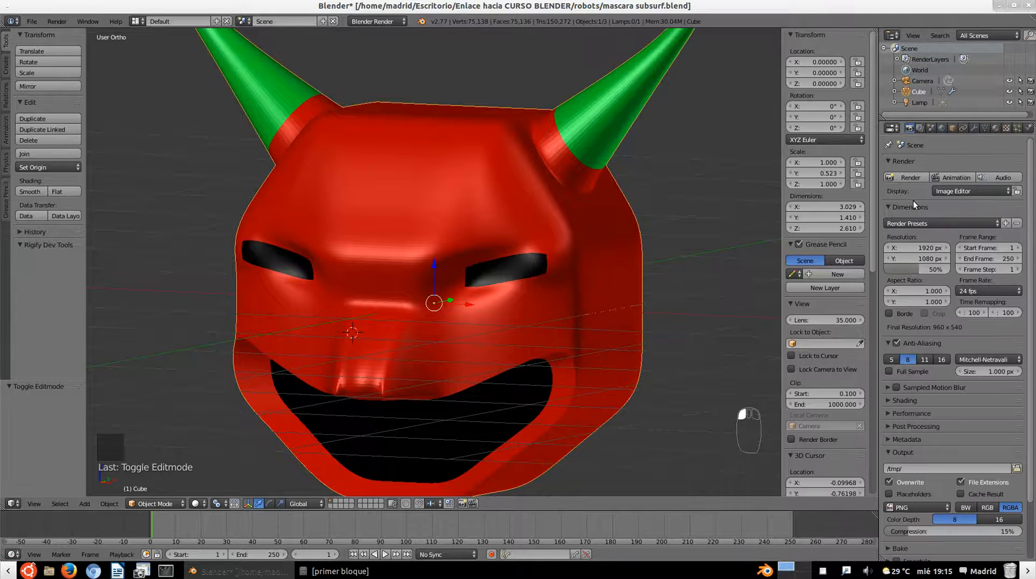
left_click(975, 128)
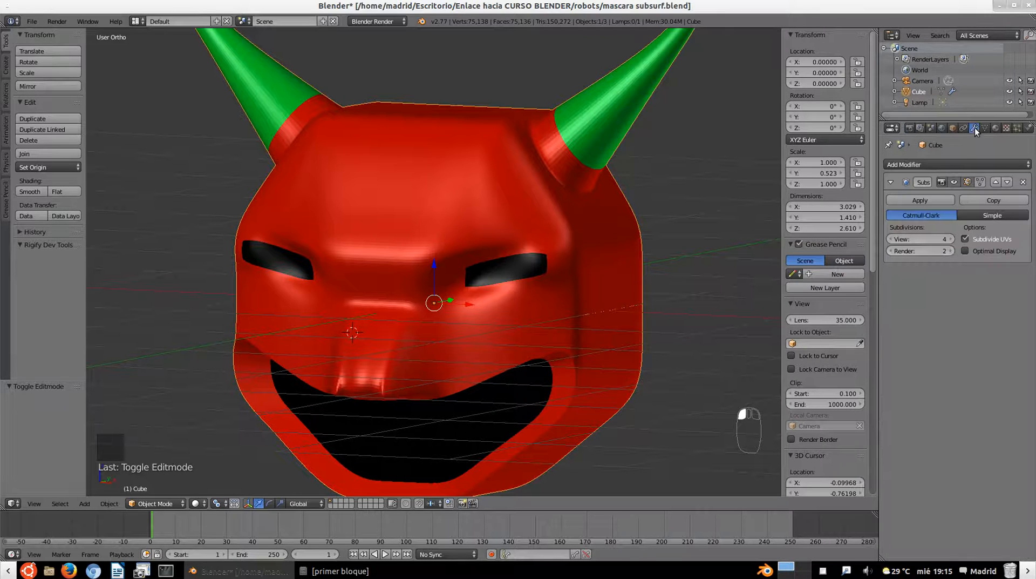
left_click(951, 251)
left_click(950, 251)
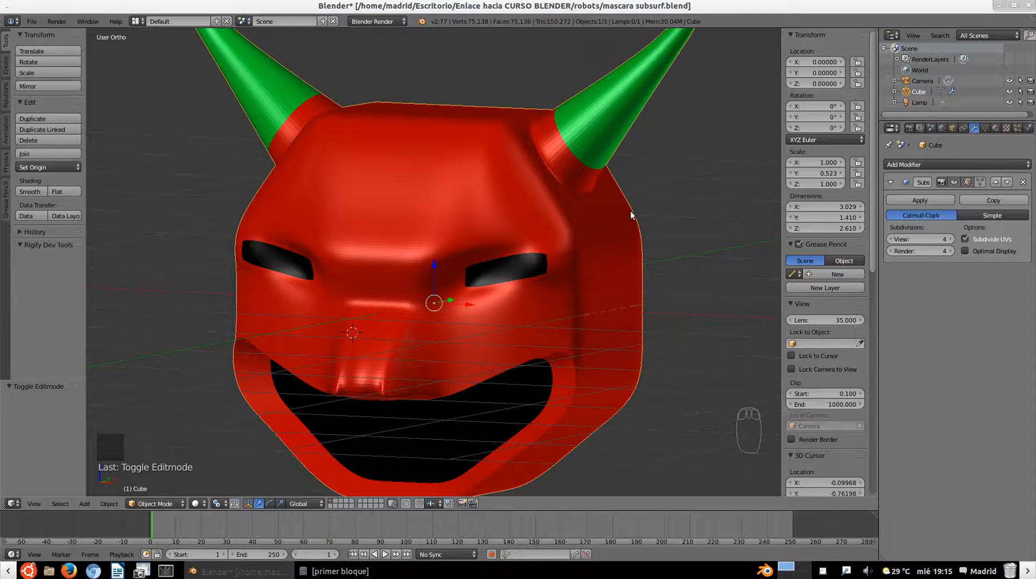
Reduce the modifier's View subdivisions to 1 and examine the mask from several angles.
left_click(891, 239)
left_click(890, 239)
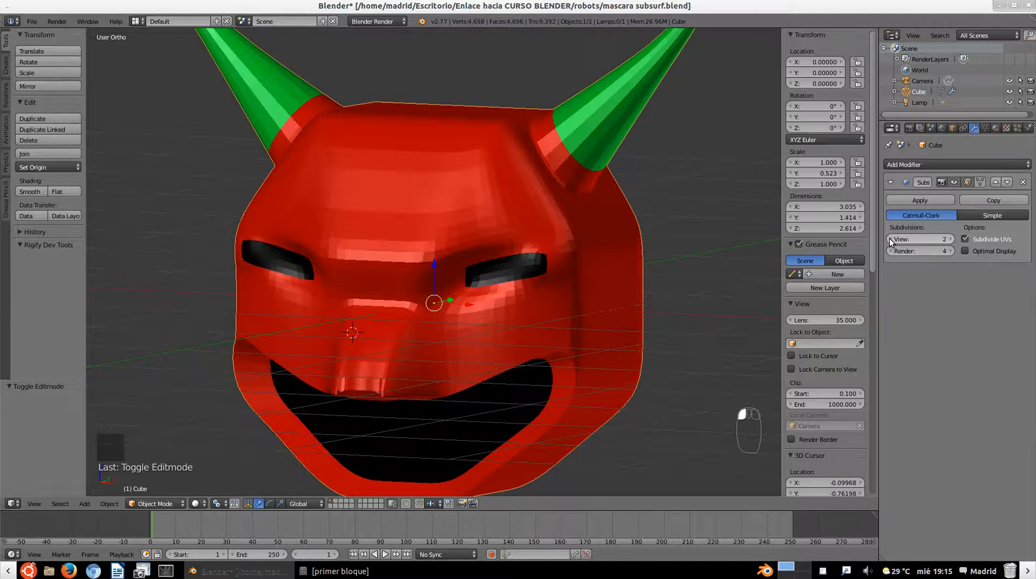
left_click(891, 238)
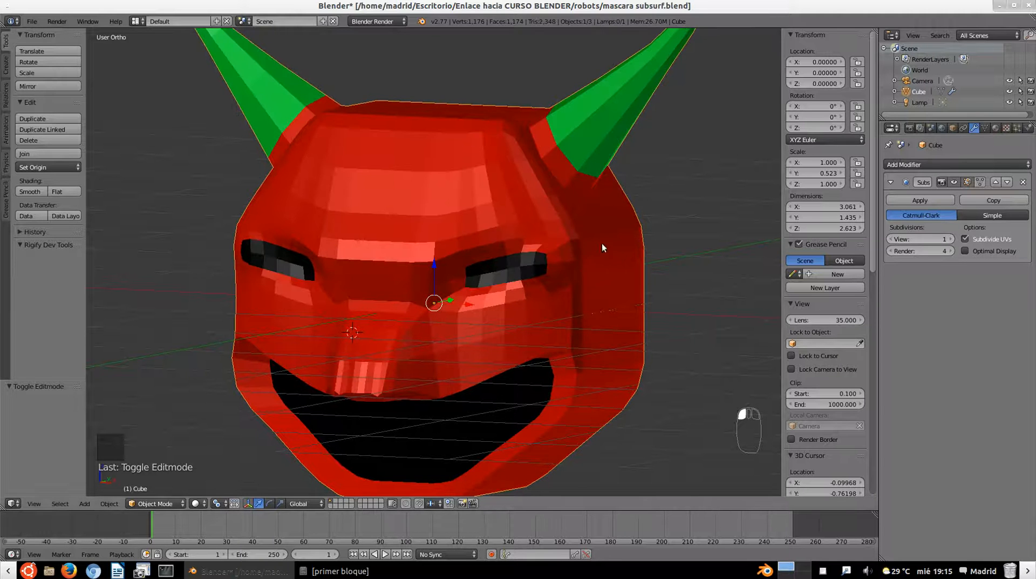
middle_click_drag(584, 336, 740, 322)
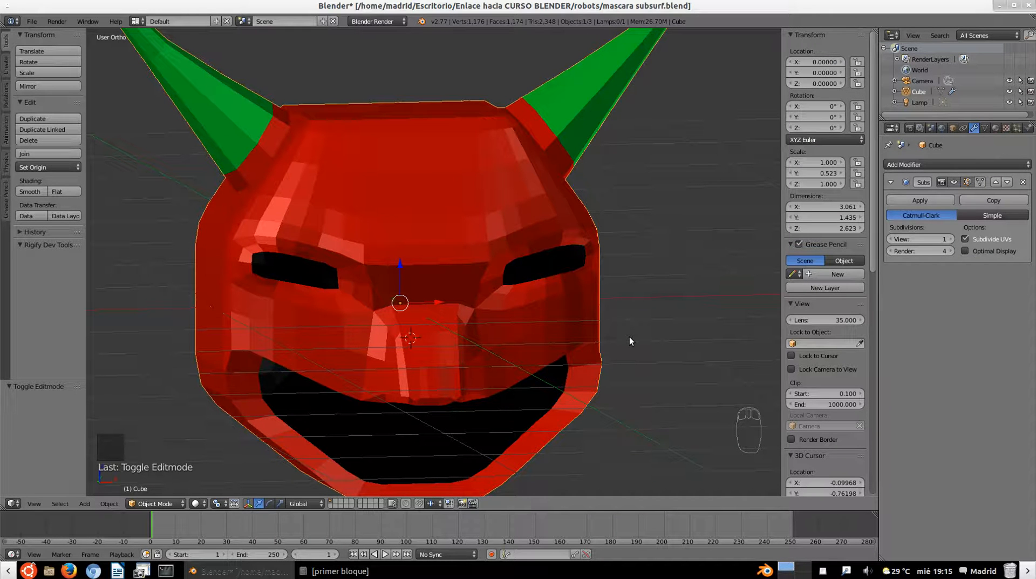
scroll(624, 345, "down", 1)
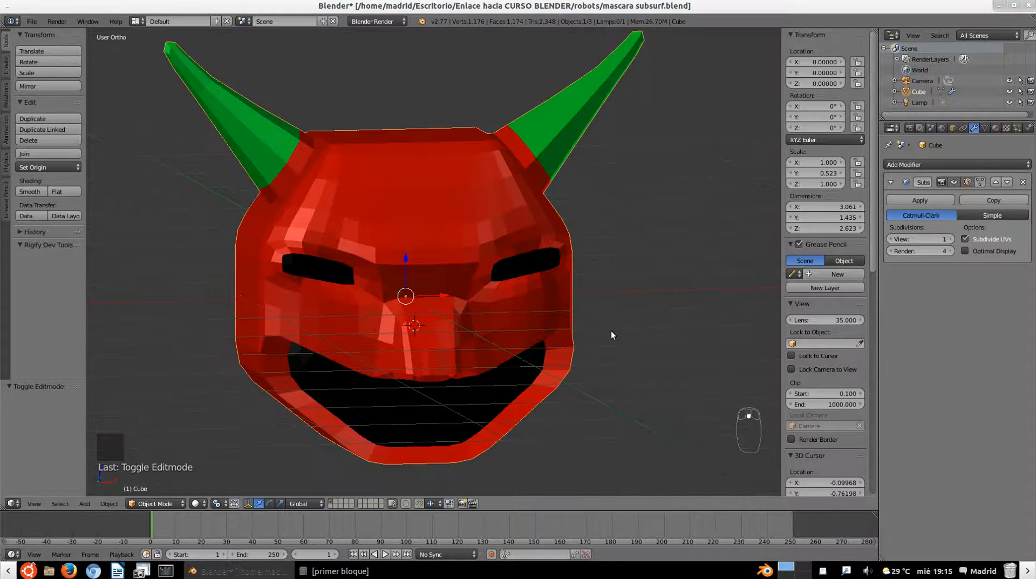
middle_click_drag(595, 278, 643, 276)
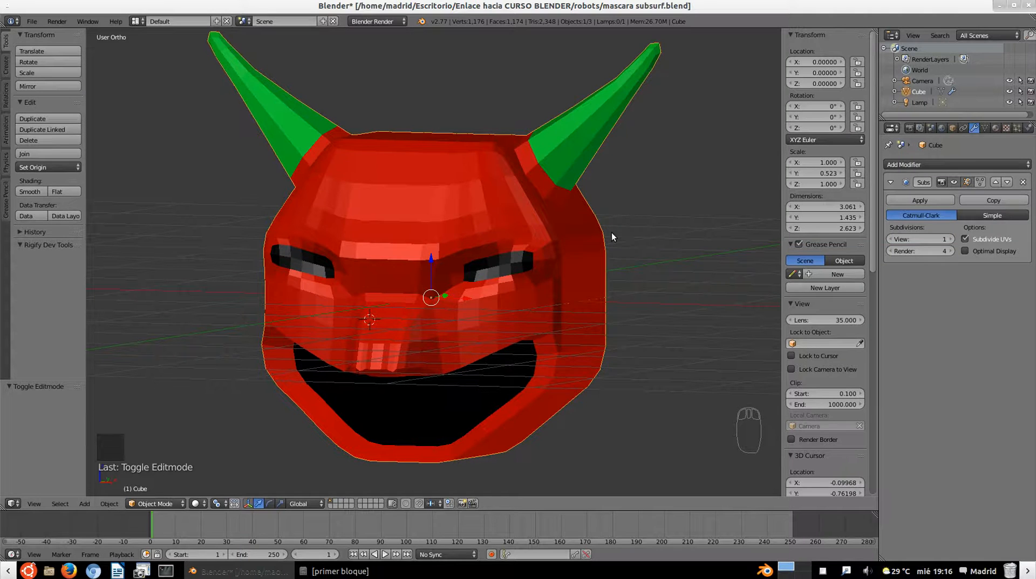
Enter Edit Mode and select the two matching outer vertices just below the base of each horn.
key("Tab")
scroll(477, 234, "up", 2)
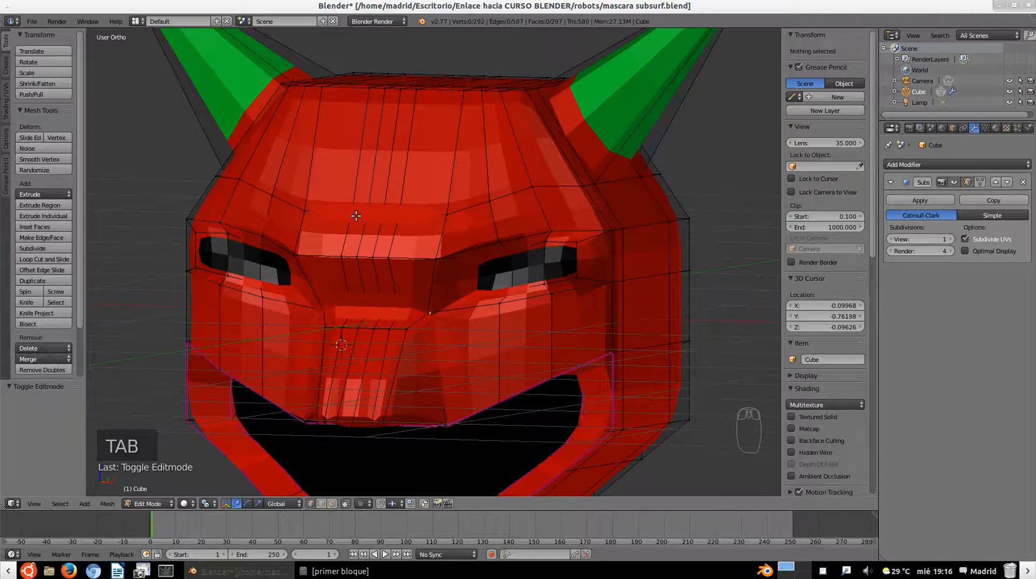
right_click(215, 175)
right_click(582, 185, "shift")
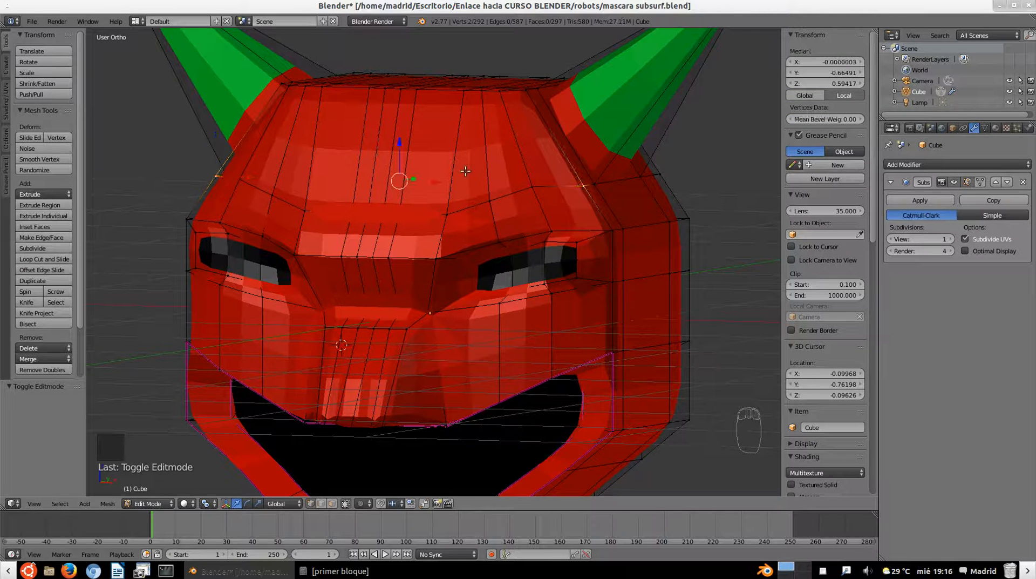
Try to scale the two selected vertices by a factor of 1.615 along the X axis.
key("s")
key("x")
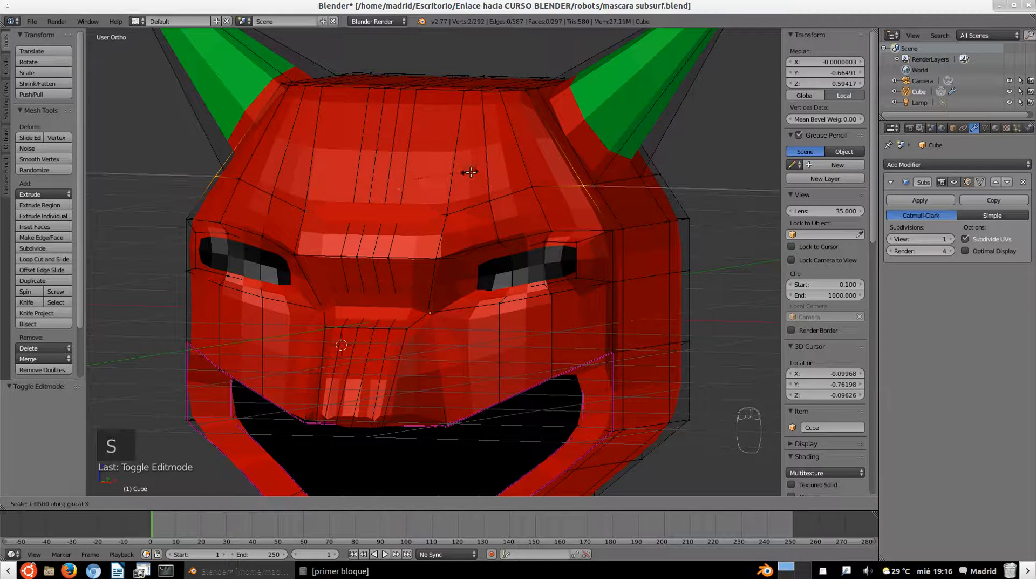
left_click(495, 130)
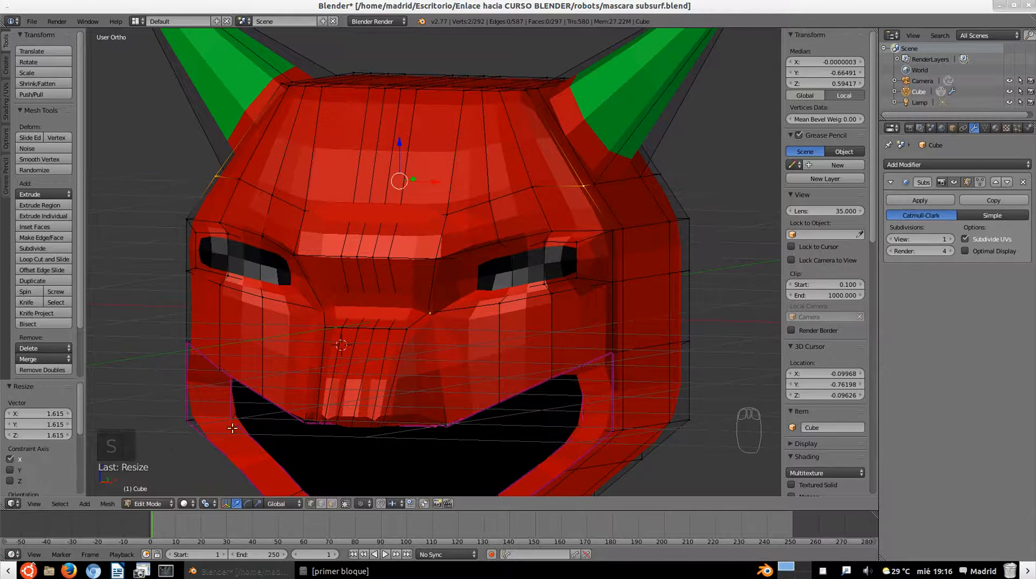
Change the pivot point to Median Point and scale the two selected vertices by about 1.159 along the X axis.
left_click(208, 503)
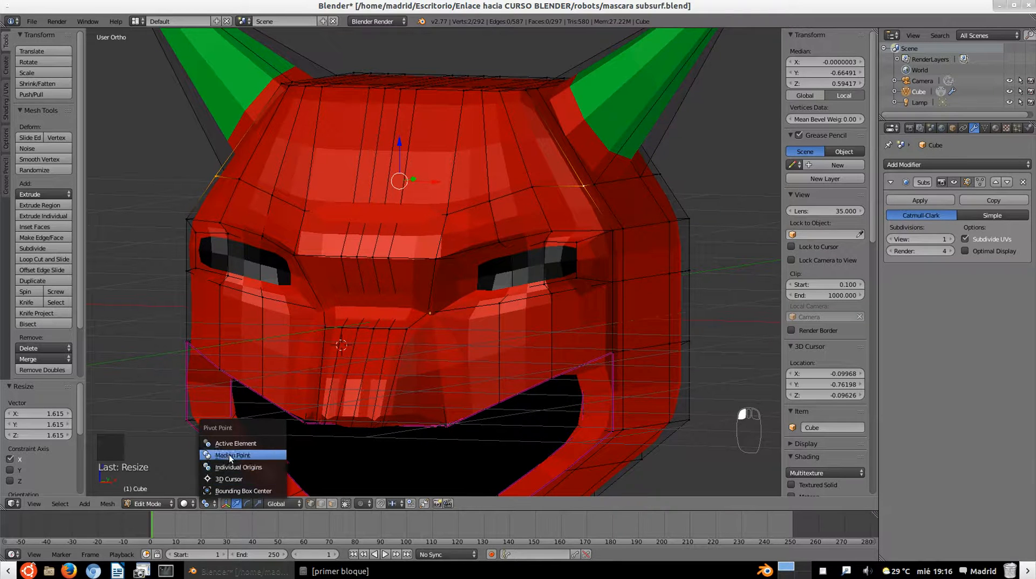
key("s")
key("x")
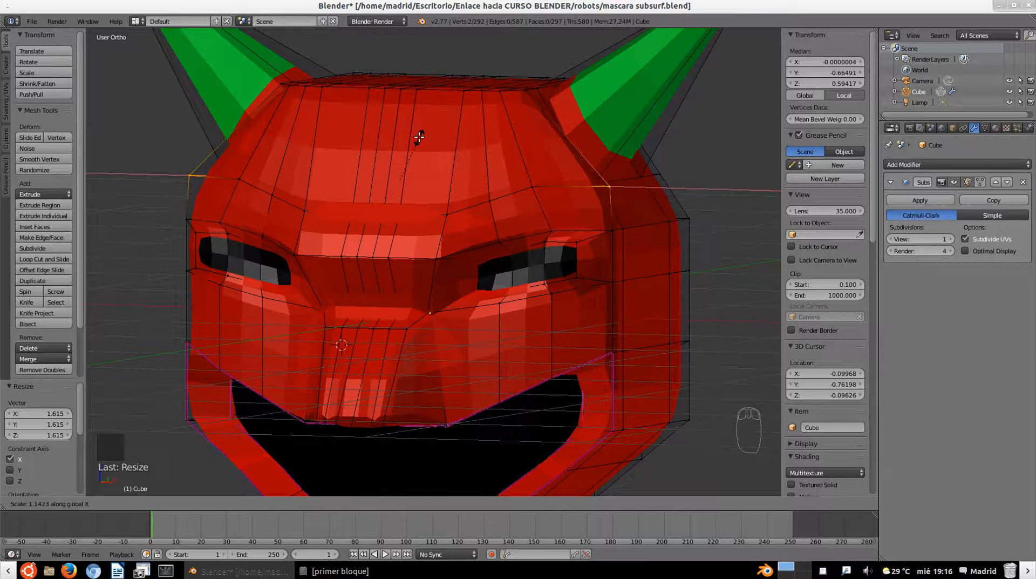
left_click(421, 137)
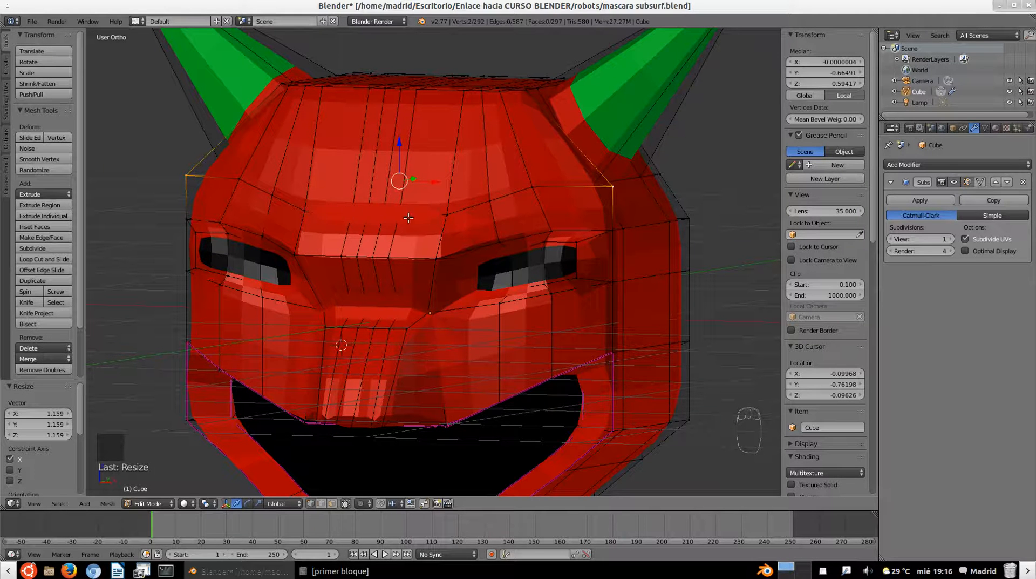
Clear the selection and select one vertex near the centre of the lower forehead, with wireframe display temporarily on.
key("a")
key("z")
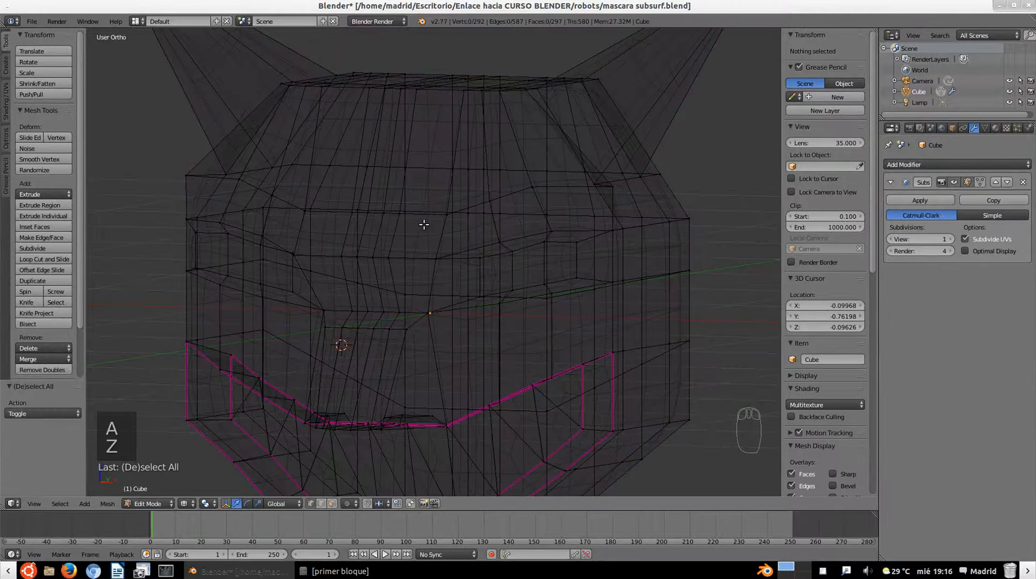
scroll(423, 226, "up", 4)
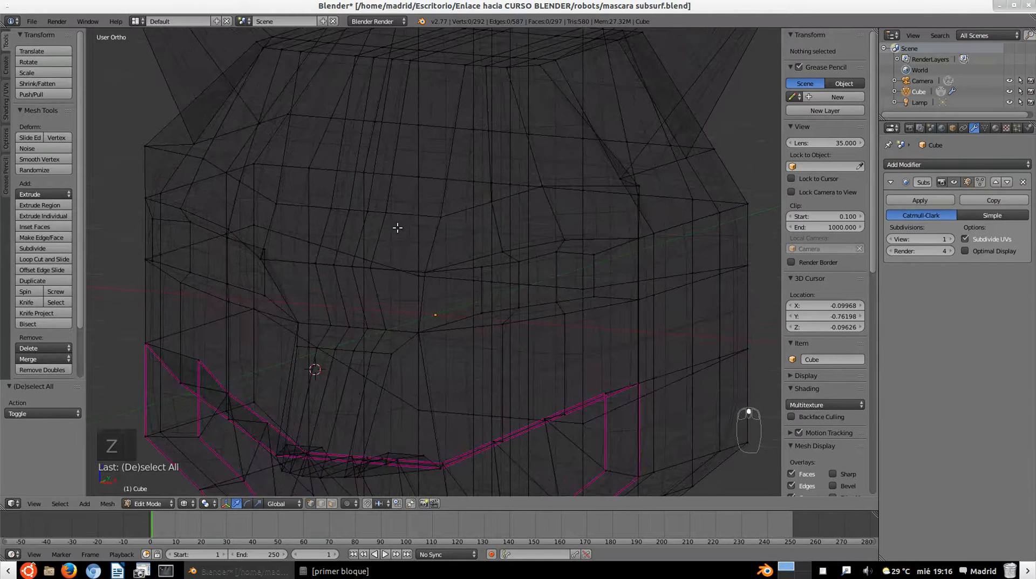
right_click(412, 216)
right_click_drag(378, 210, 324, 206)
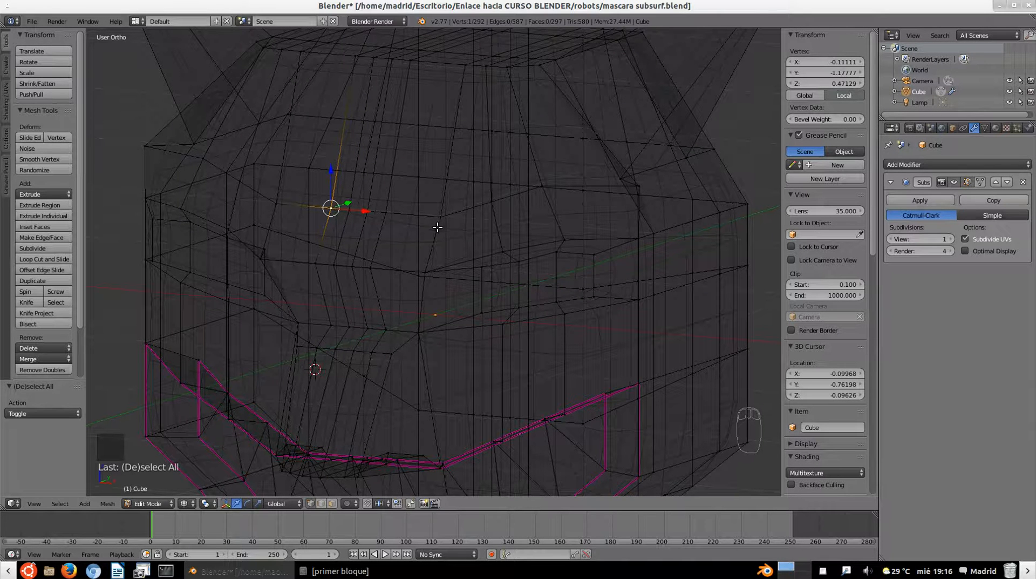
key("z")
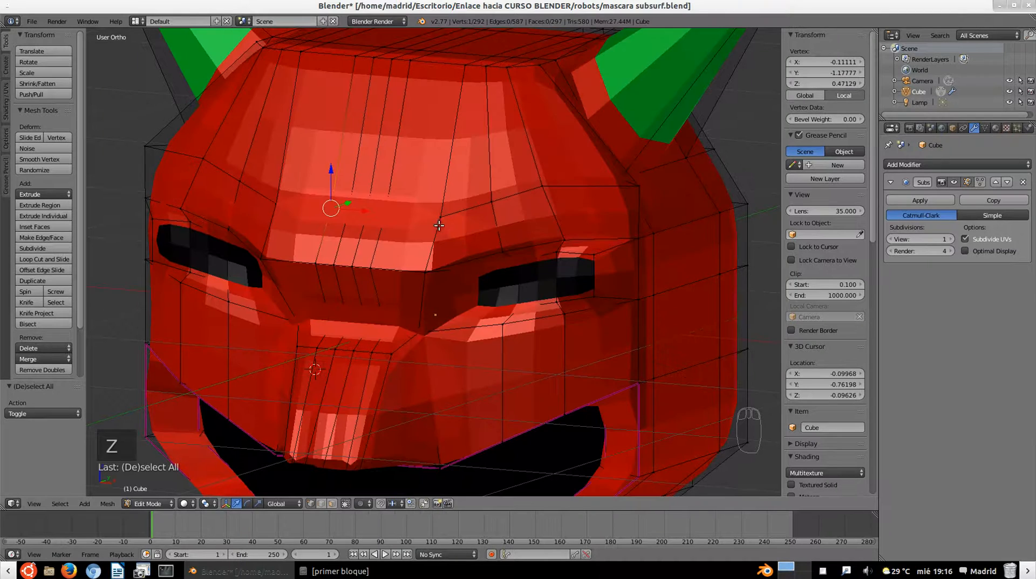
middle_click_drag(440, 226, 421, 192)
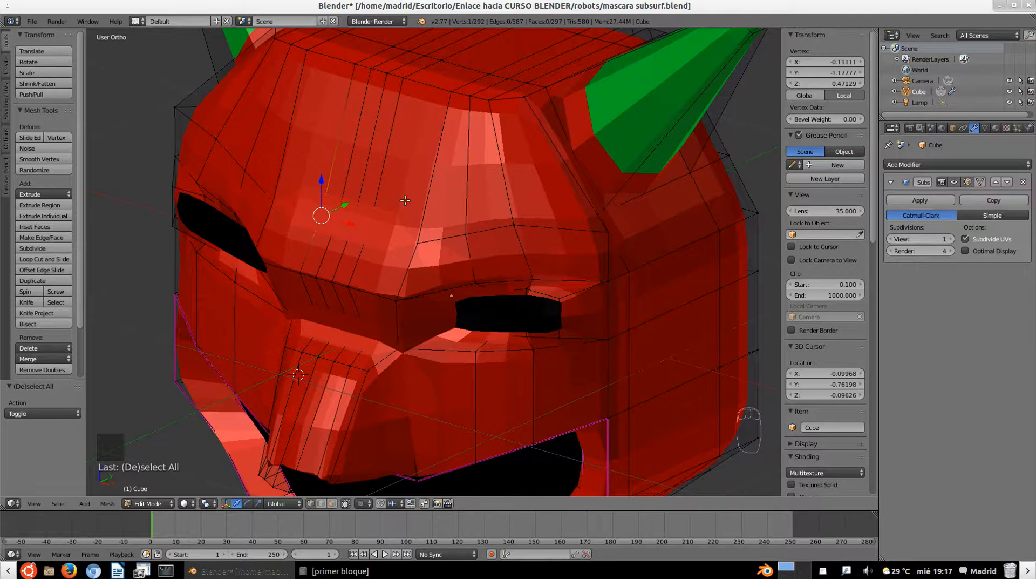
middle_click_drag(372, 227, 377, 214)
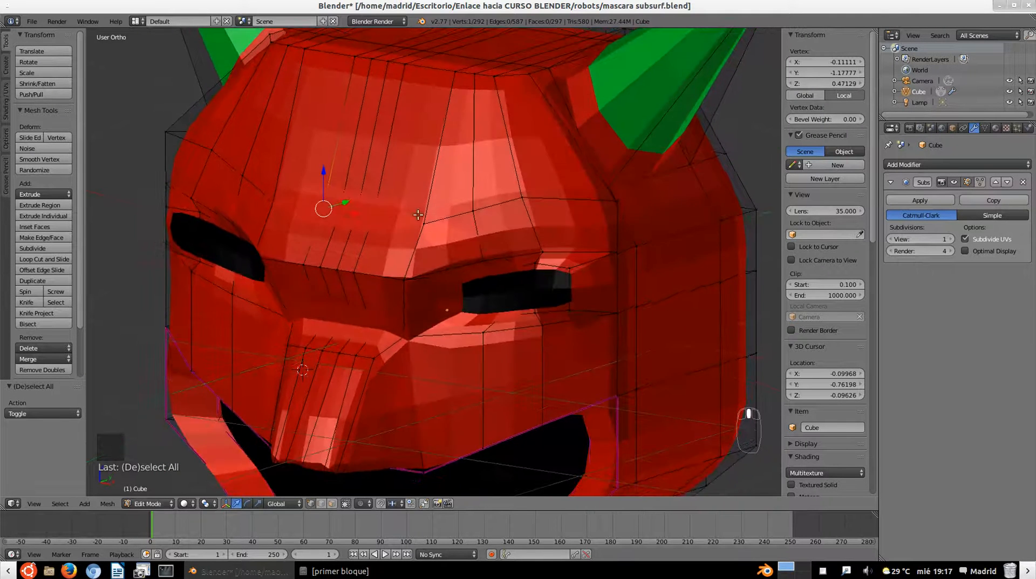
Hide the Subdivision Surface preview, add the three neighbouring vertices of the central forehead row, and move all four outward along the Y axis.
left_click(953, 182)
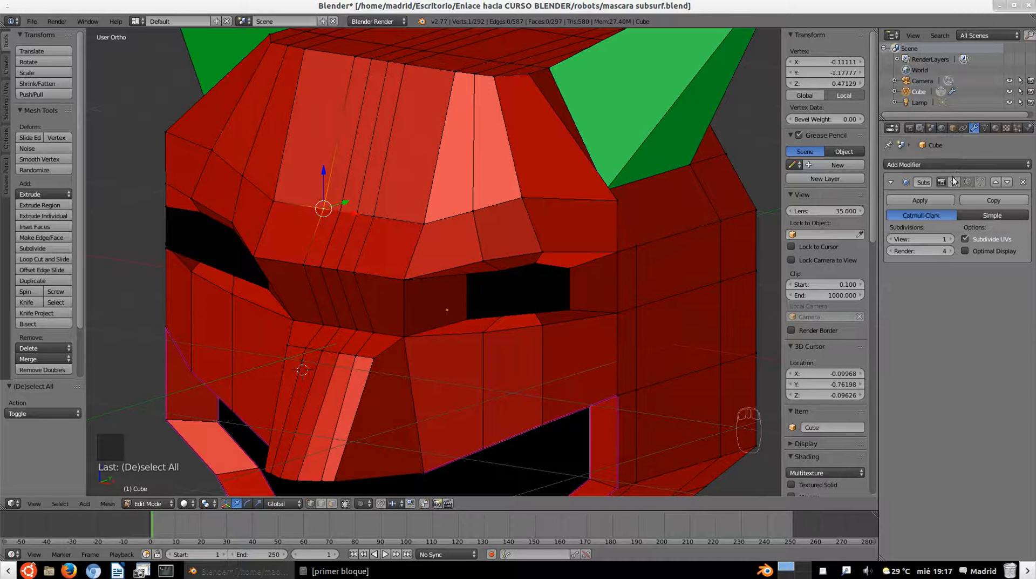
left_click(954, 183)
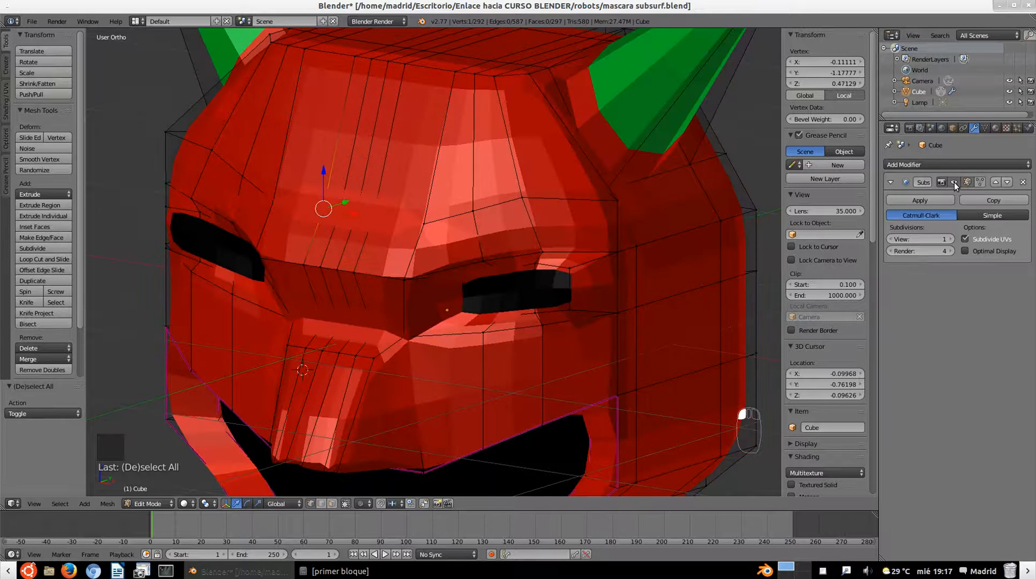
left_click(954, 183)
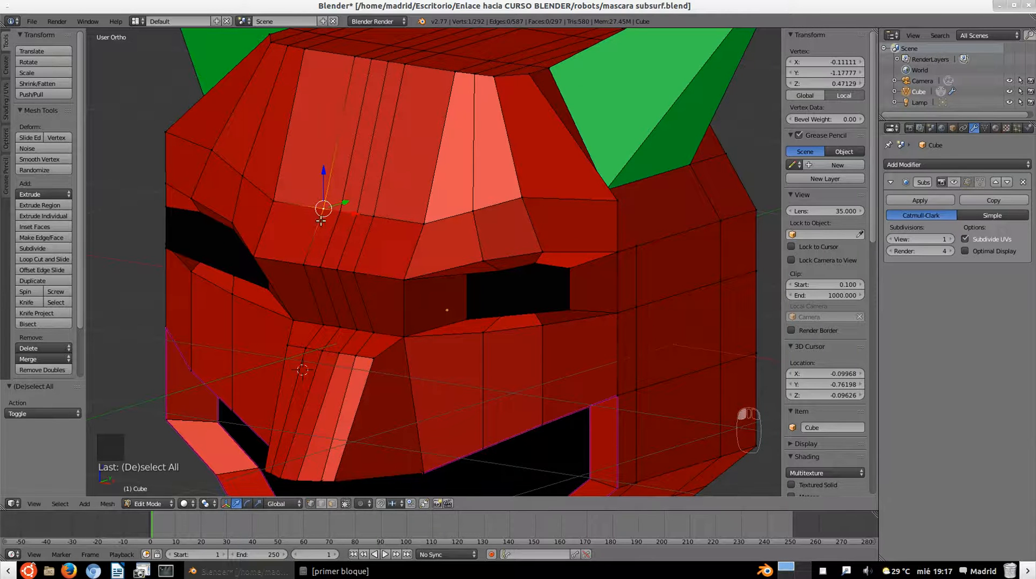
right_click(342, 210, "shift")
right_click(357, 212, "shift")
right_click(372, 216, "shift")
left_click_drag(375, 207, 341, 216)
Select only the two middle vertices of the forehead row, move them -0.058 along Y, and show the Subdivision Surface preview again.
right_click(321, 216)
right_click(339, 216, "shift")
left_click(954, 184)
middle_click_drag(421, 187, 463, 195)
scroll(463, 196, "down", 3)
middle_click_drag(479, 262, 411, 277)
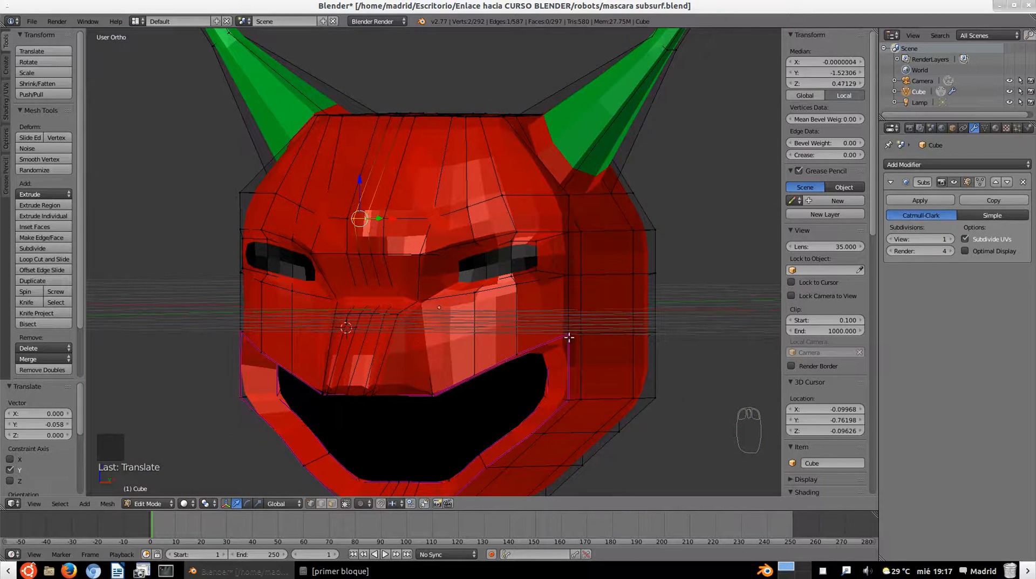
Clear the selection, switch to edge selection mode, and select the outer mouth edges along one upper side and the whole lower lip.
middle_click_drag(412, 464, 513, 350)
key("a")
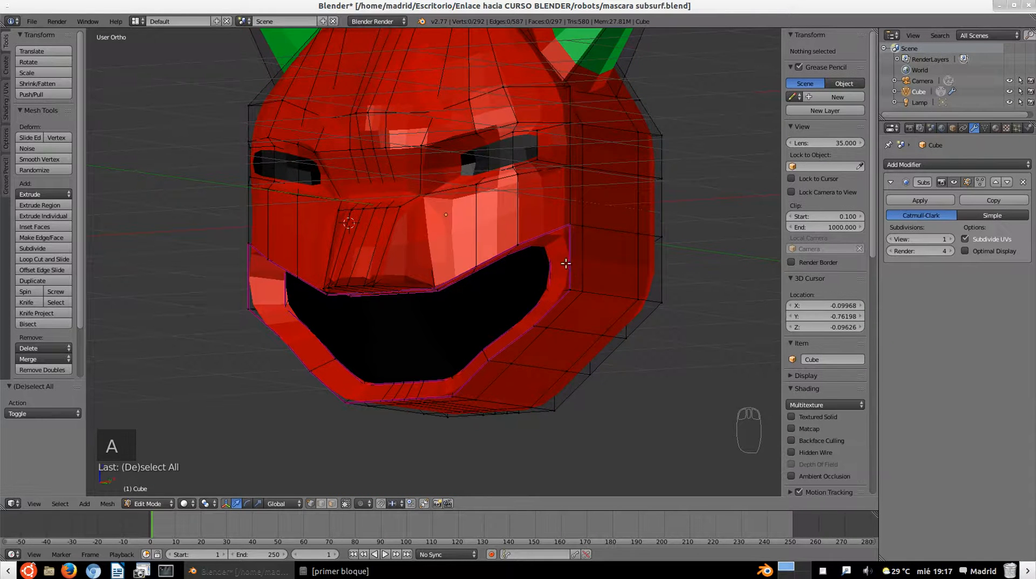
scroll(545, 265, "up", 2)
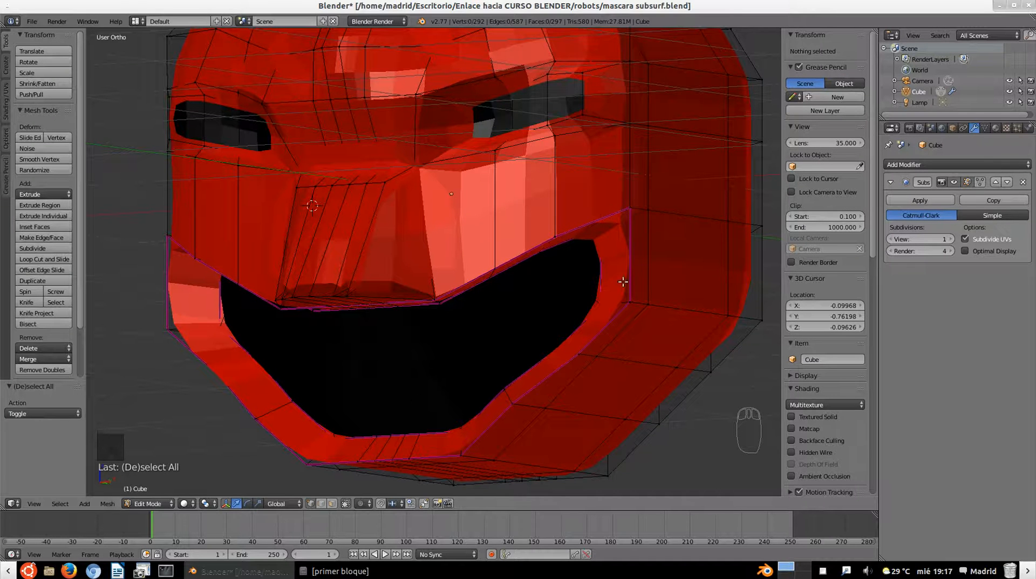
middle_click_drag(531, 284, 509, 281)
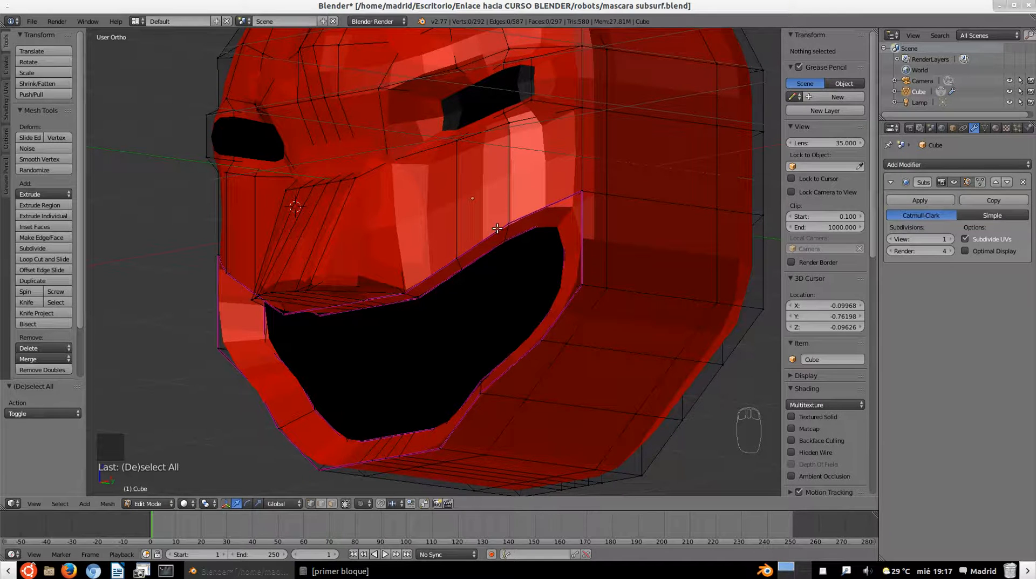
right_click(497, 228, "alt")
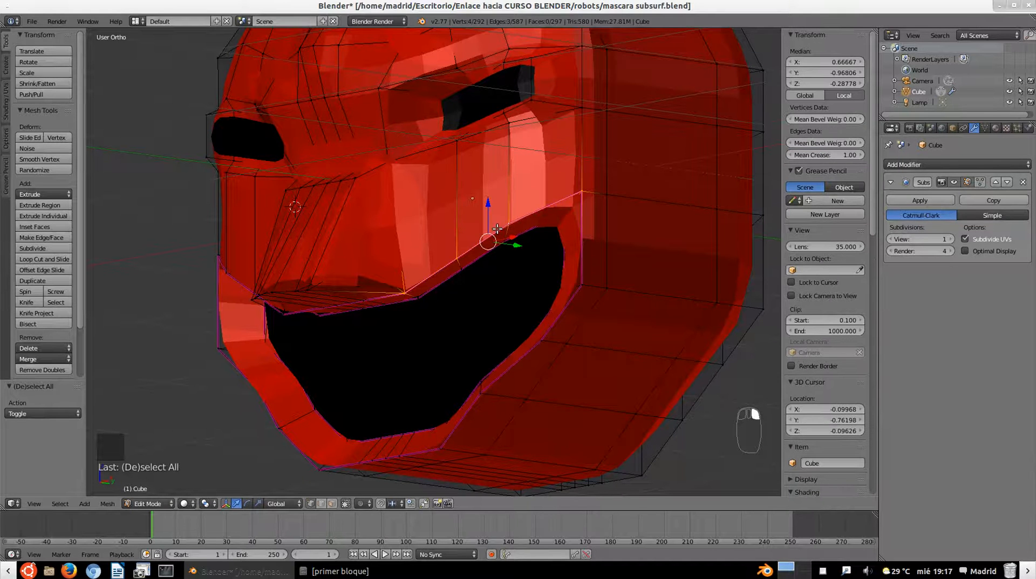
middle_click_drag(389, 284, 383, 335)
left_click(322, 504)
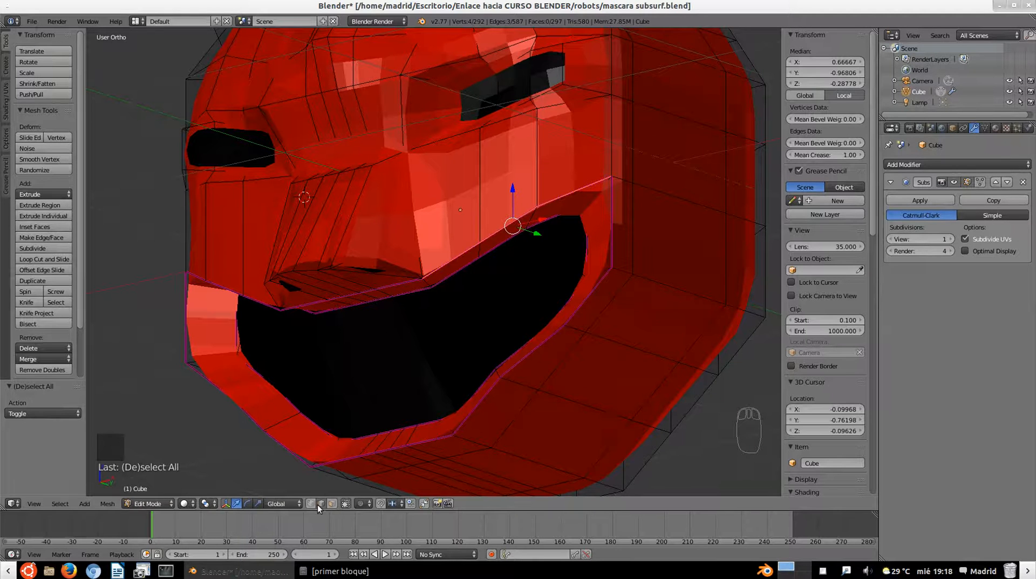
left_click(612, 195, "alt+shift")
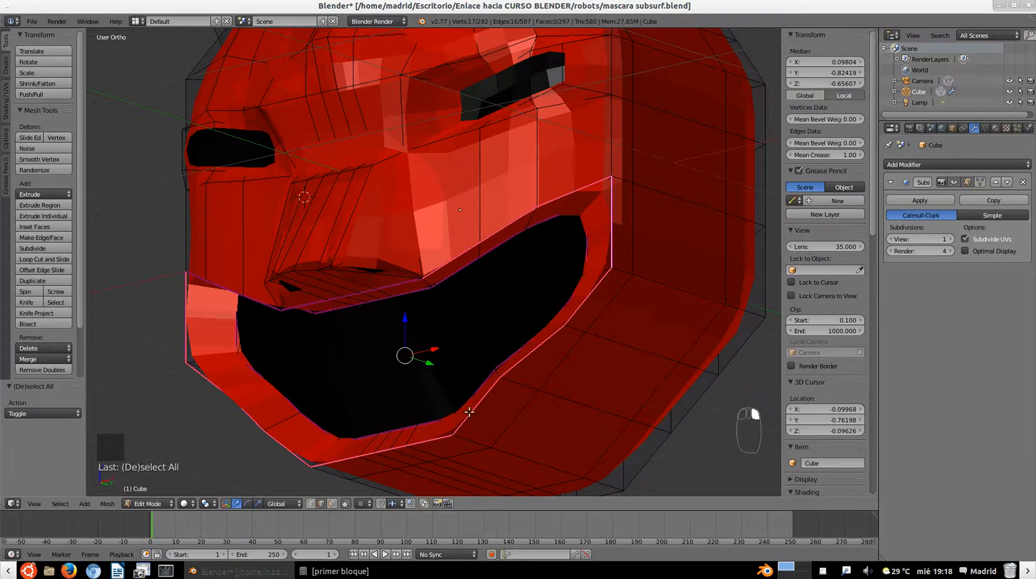
Add the remaining outer upper-lip edges, on the other side and under the nose, to the selection.
middle_click_drag(216, 264, 278, 300)
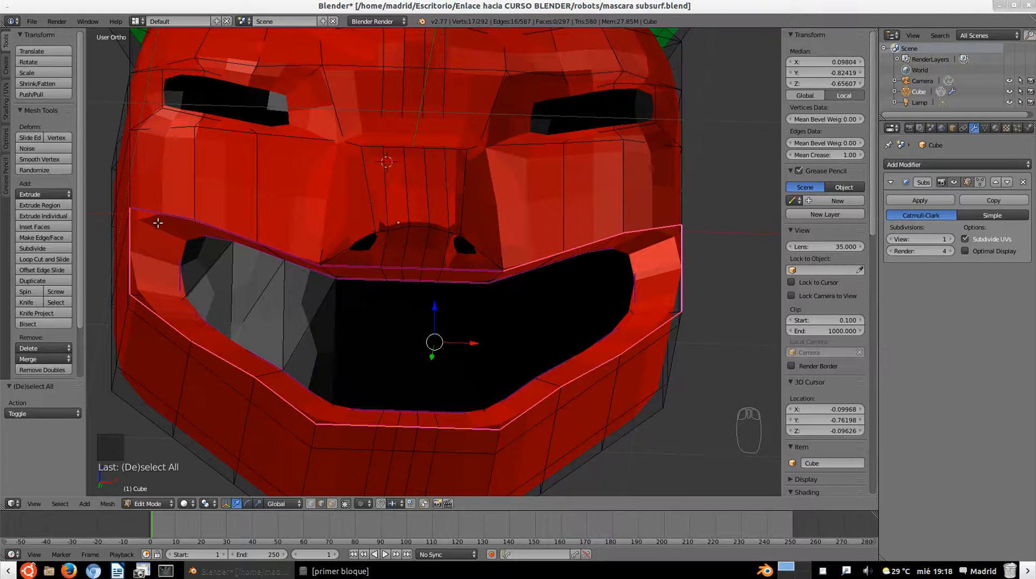
right_click(147, 209, "alt+shift")
right_click(379, 268, "alt+shift")
right_click(396, 269, "alt+shift")
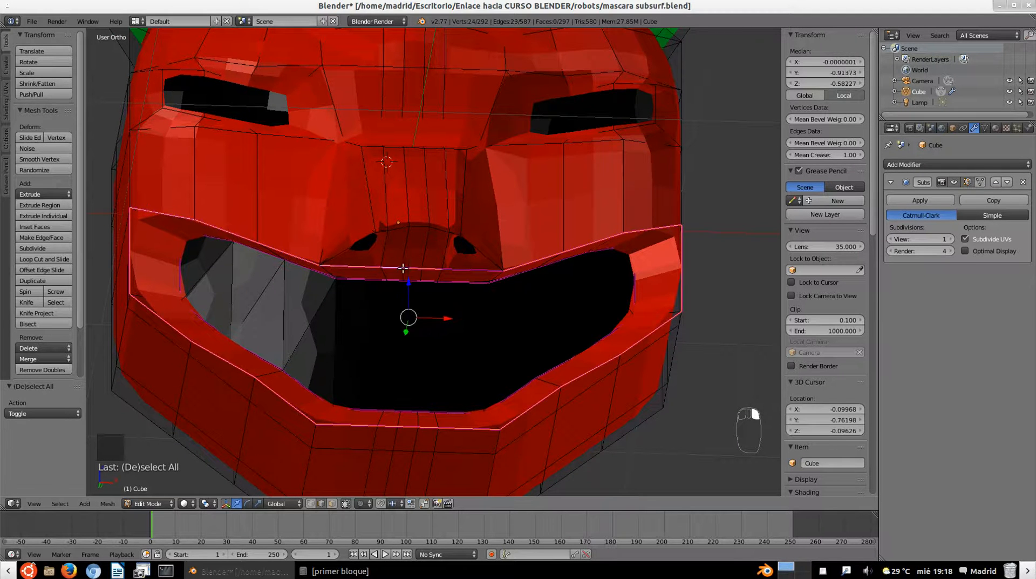
right_click(473, 270, "alt+shift")
Extend the selection with the inner upper-lip edges of the mouth opening from one side to the other.
middle_click_drag(507, 271, 489, 266)
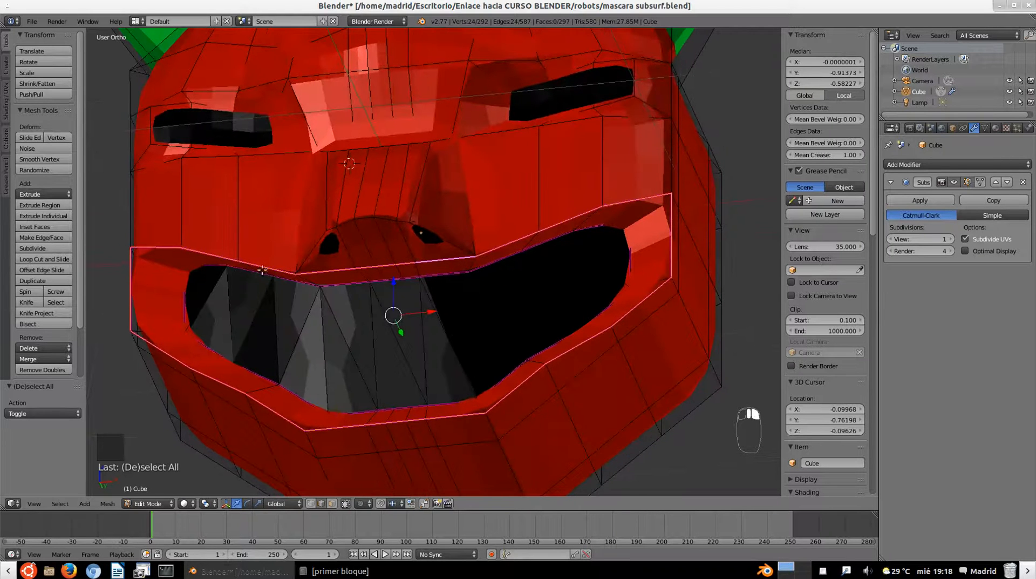
right_click(251, 272, "shift")
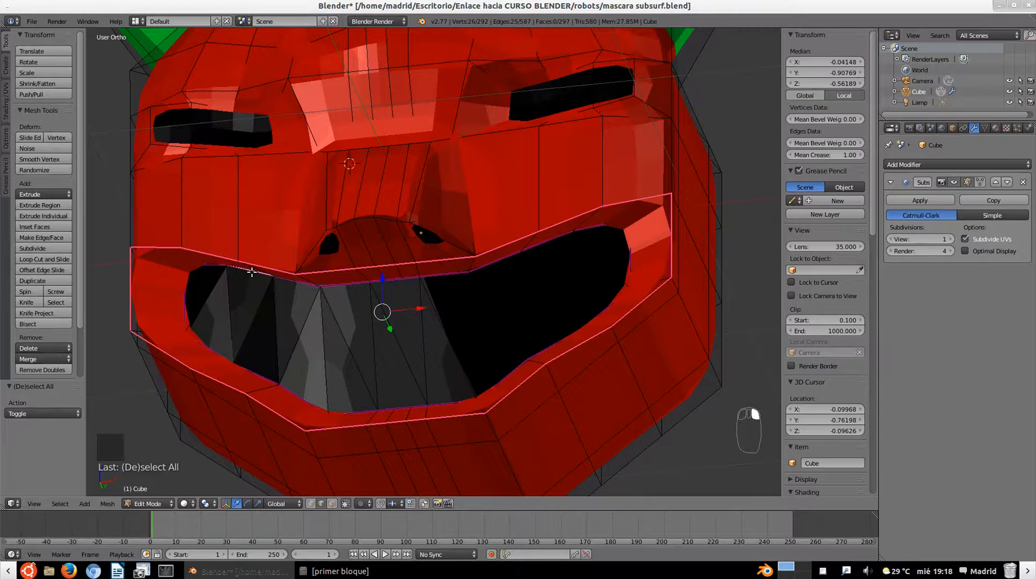
right_click(350, 283, "shift")
right_click(408, 281, "shift")
right_click(445, 277, "shift")
right_click(483, 266, "shift")
right_click(561, 241, "shift")
right_click(603, 227, "shift")
right_click(618, 226, "shift")
right_click(606, 228, "shift")
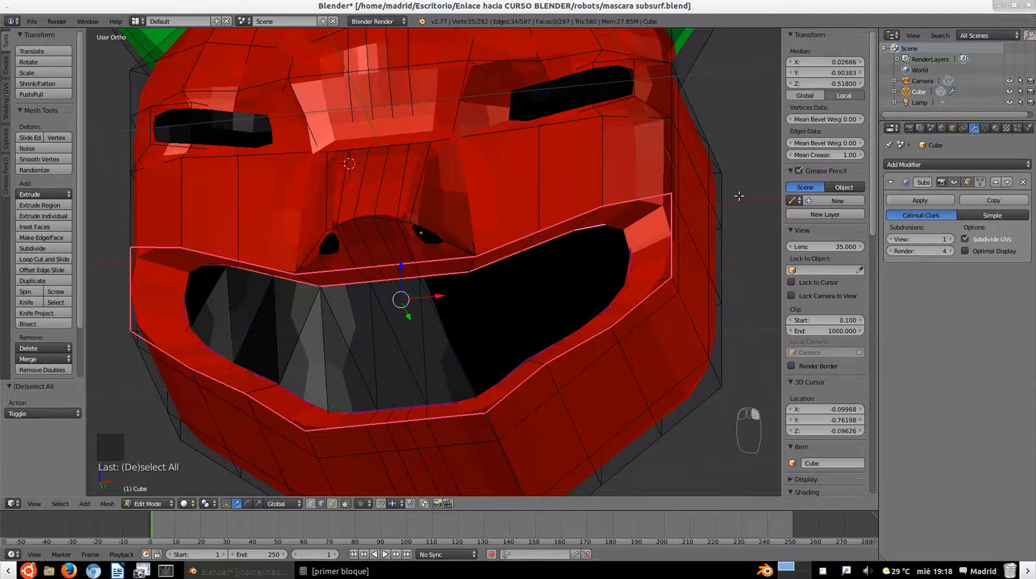
Hide the Subdivision Surface preview and add the remaining side and lower edges of the inner mouth opening to the selection.
left_click(954, 182)
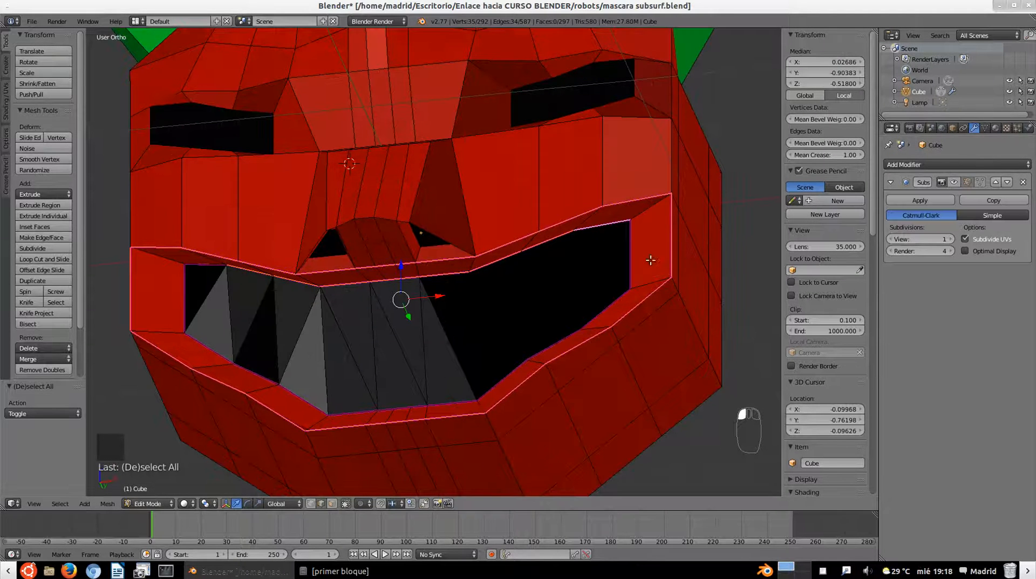
right_click(628, 244, "shift")
right_click(556, 342, "shift")
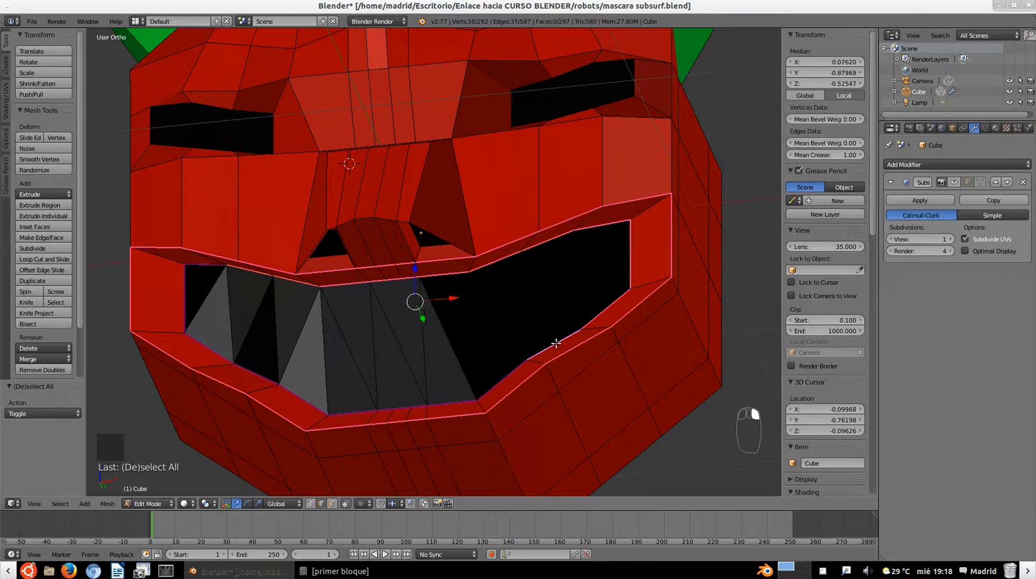
right_click(479, 385, "shift")
right_click(462, 398, "shift")
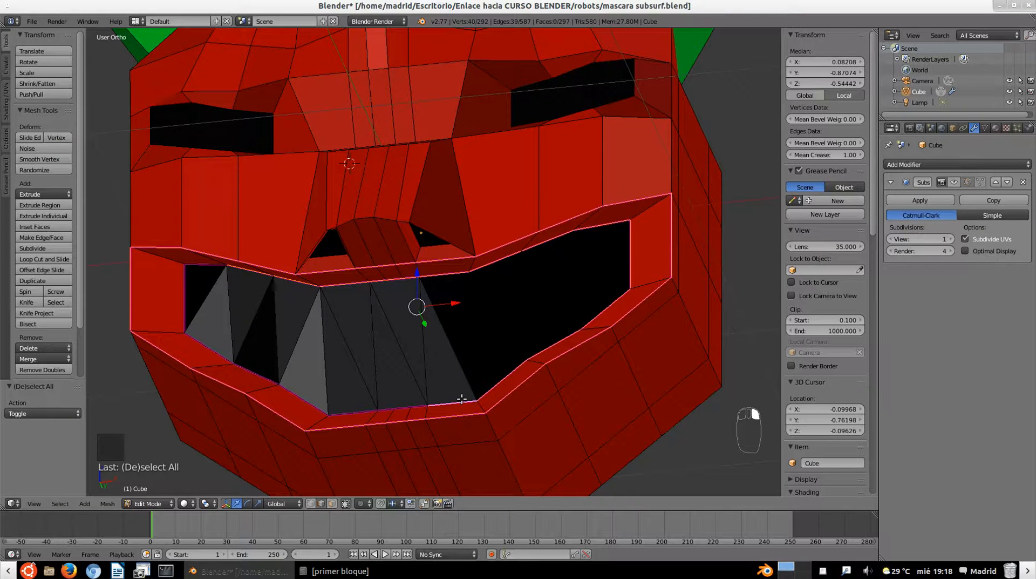
right_click(407, 409, "shift")
right_click(367, 412, "shift")
right_click(239, 360, "shift")
right_click(219, 350, "shift")
right_click(209, 302, "shift")
right_click(203, 264, "shift")
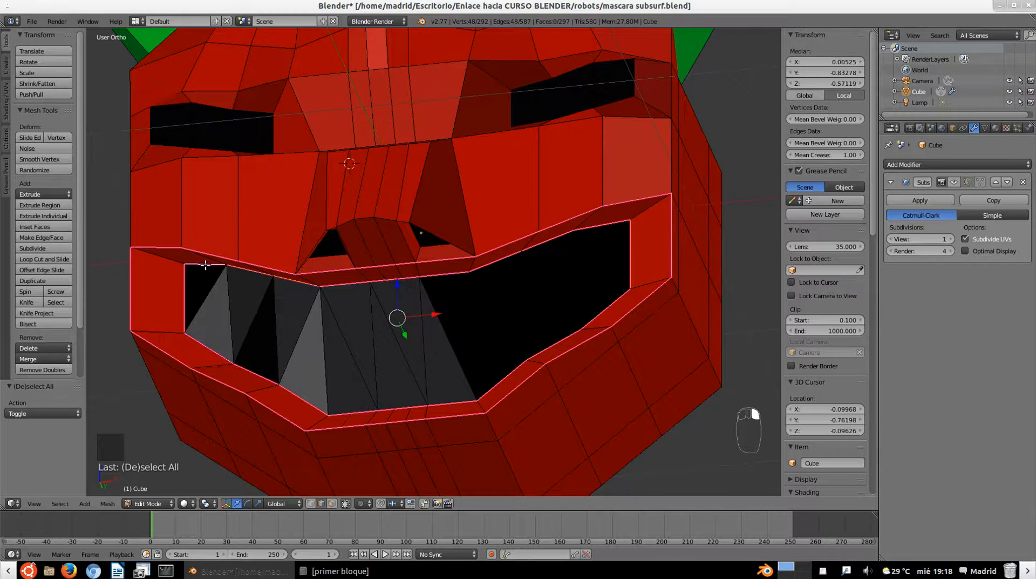
Show the subdivided mesh again, set the selected mouth edges' Mean Crease to 0.00, and examine the mouth from several angles.
left_click(955, 182)
middle_click_drag(645, 217, 633, 229)
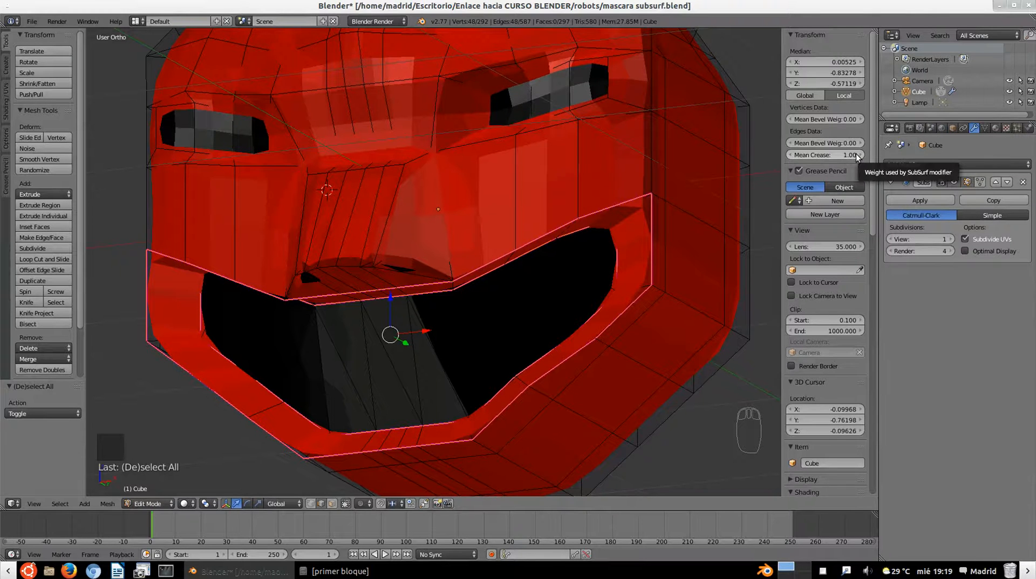
left_click_drag(856, 155, 820, 155)
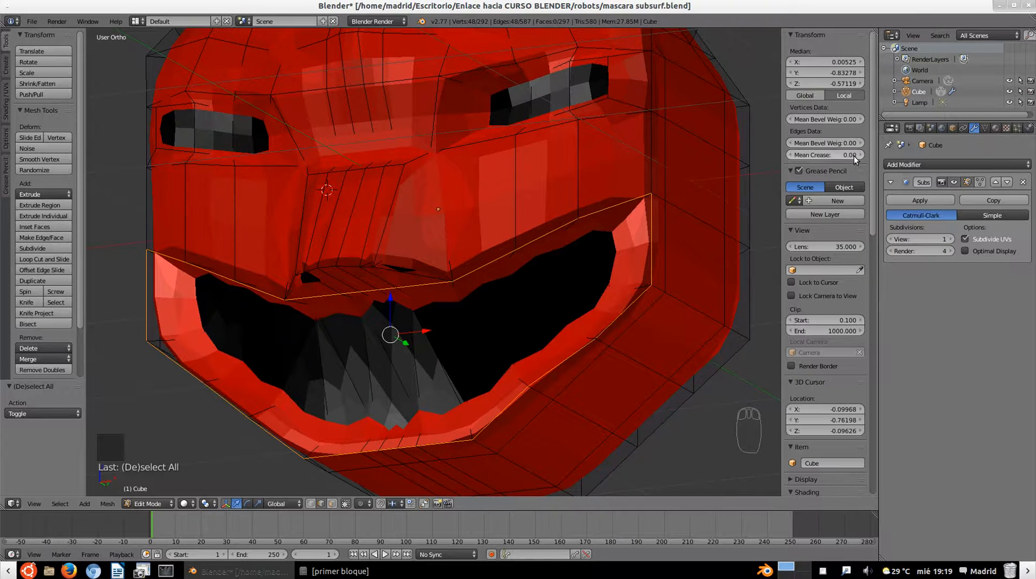
middle_click_drag(394, 320, 402, 301)
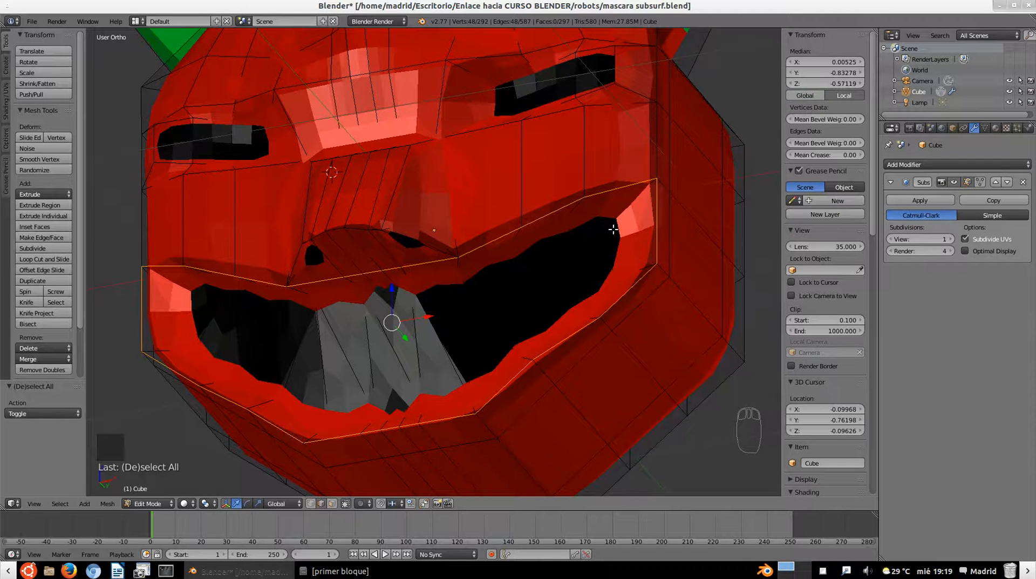
middle_click_drag(495, 266, 480, 278)
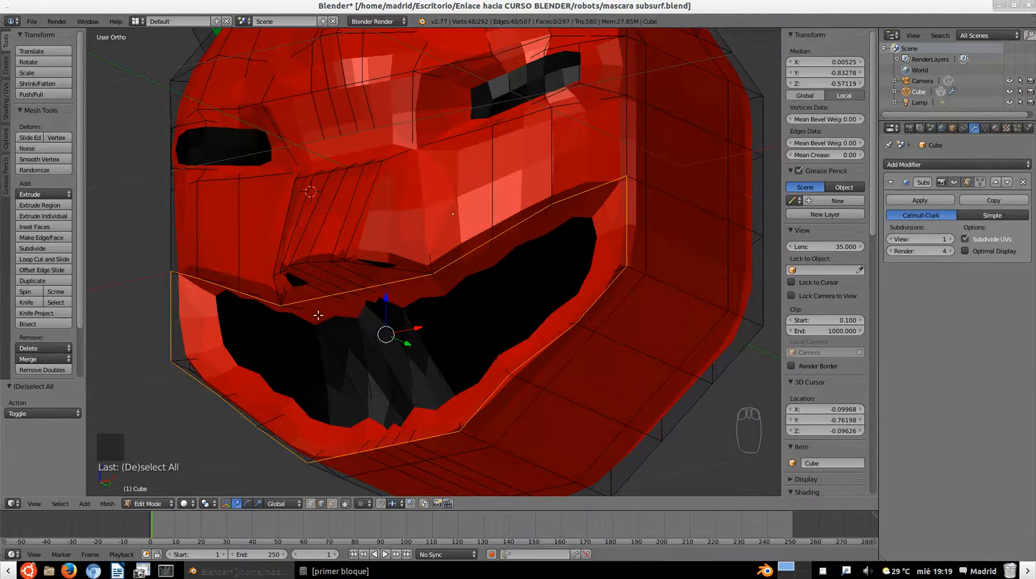
middle_click_drag(278, 318, 358, 329)
middle_click_drag(518, 326, 475, 345)
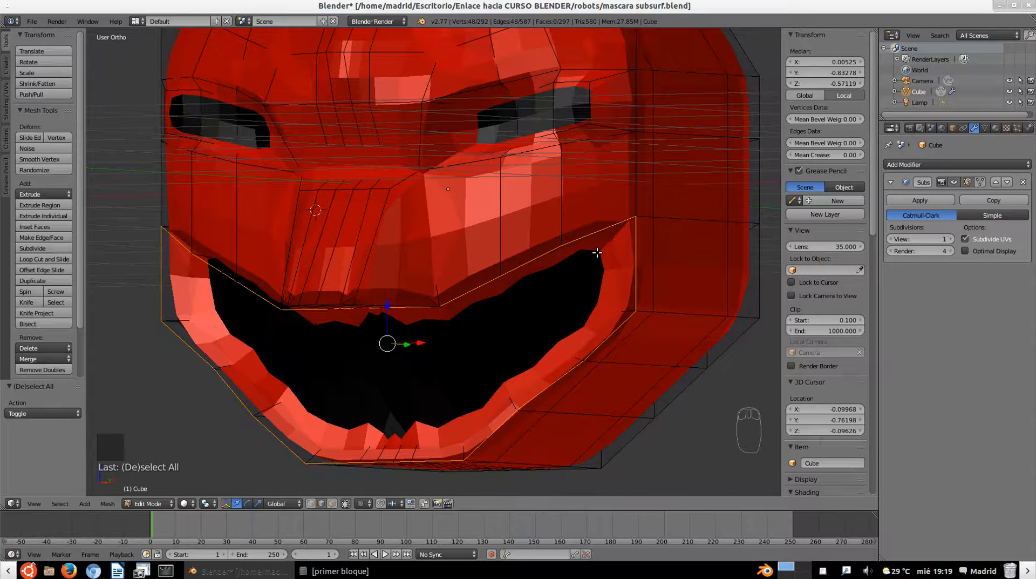
mouse_move(572, 289)
middle_mouse_down()
mouse_move(562, 283)
mouse_move(570, 271)
middle_mouse_up()
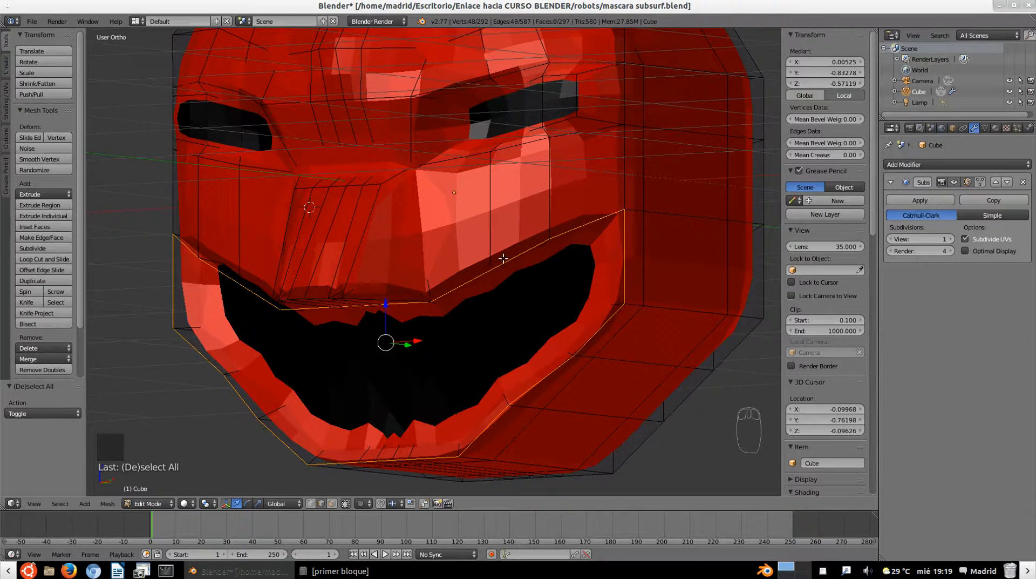
middle_click_drag(504, 261, 529, 238)
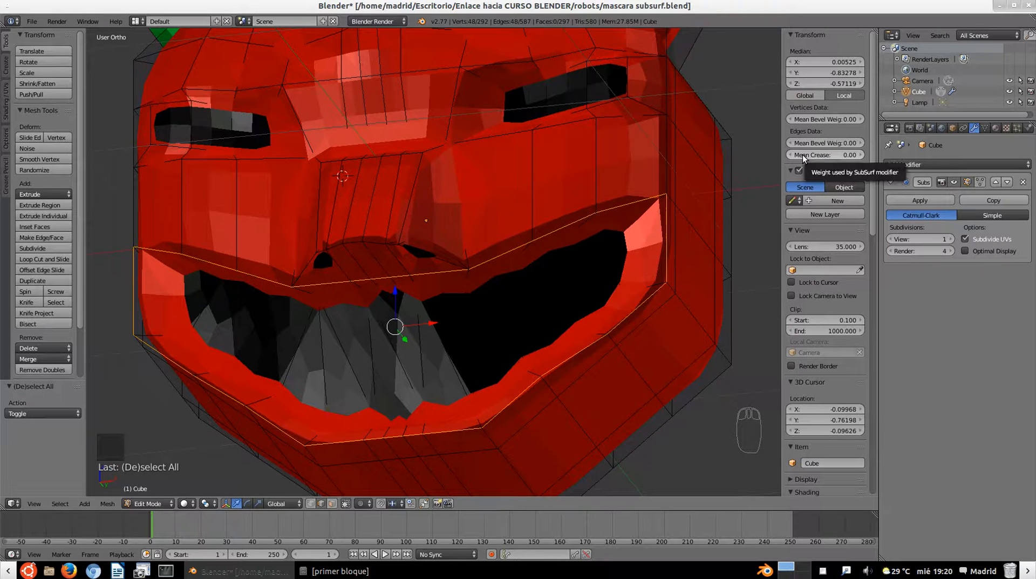
Raise the Mean Crease of the selected inner and outer mouth edges to 1.00.
left_click_drag(802, 154, 872, 155)
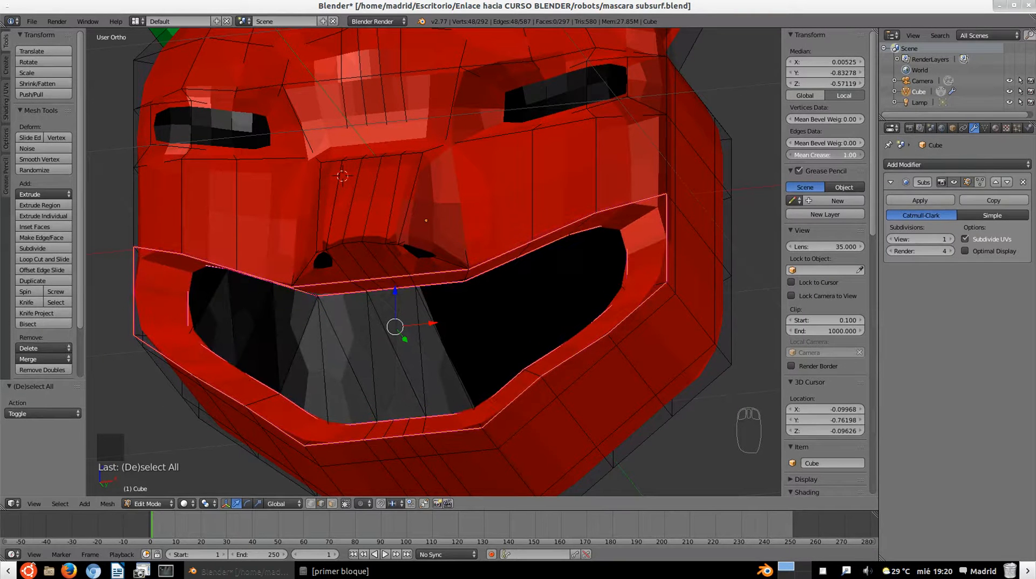
middle_click_drag(408, 237, 423, 231)
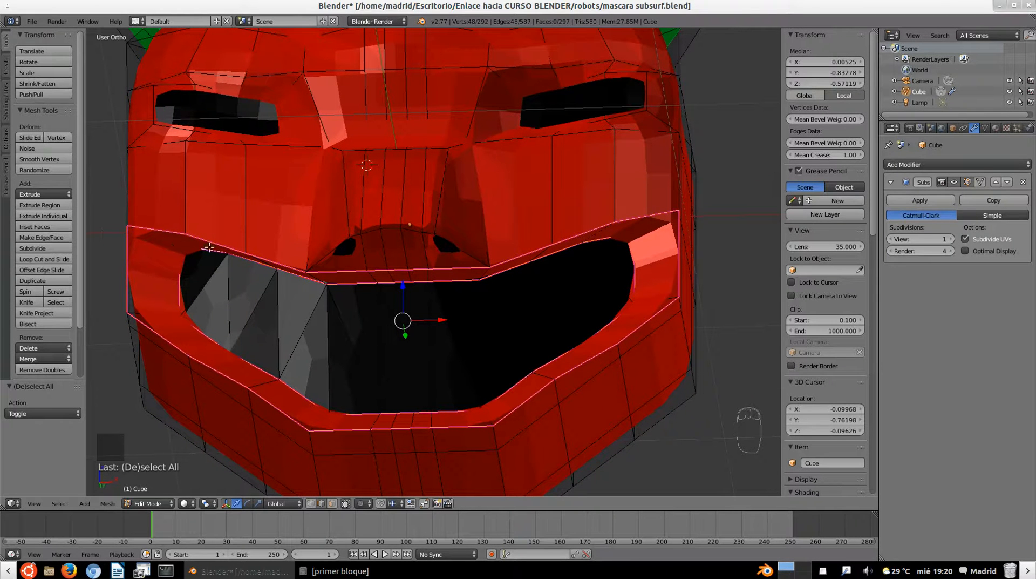
Hide the Subdivision Surface preview and add the short edges joining the inner and outer lip outlines at both mouth corners to the selection.
left_click(954, 182)
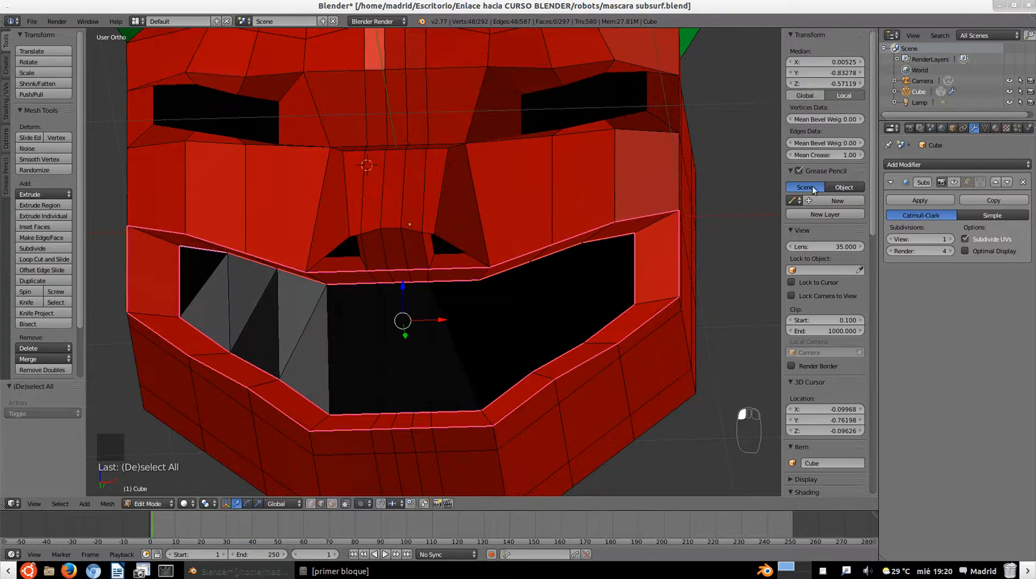
right_click(155, 237, "shift")
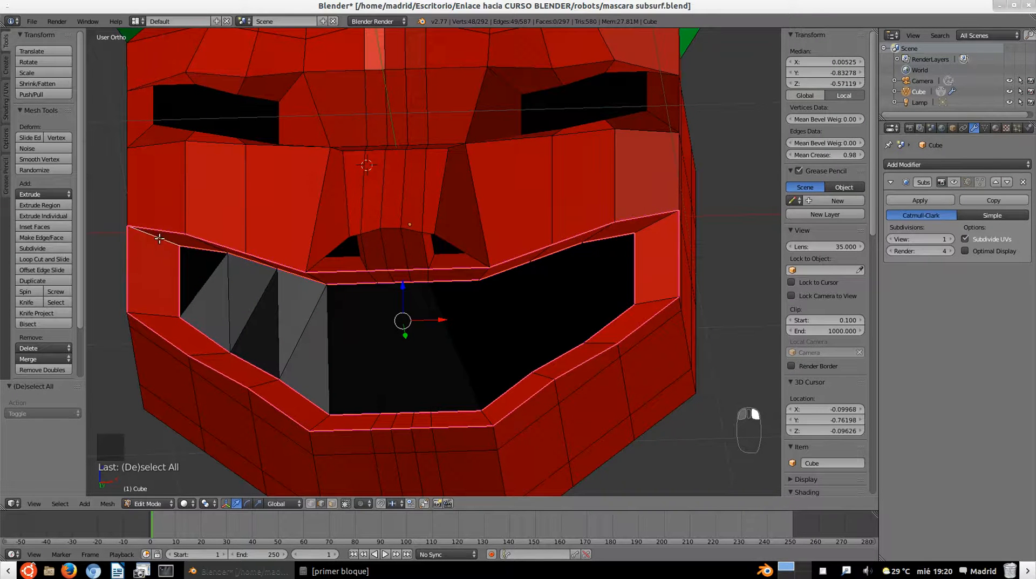
right_click(160, 316, "shift")
middle_click_drag(311, 314, 337, 301)
right_click(659, 252, "shift")
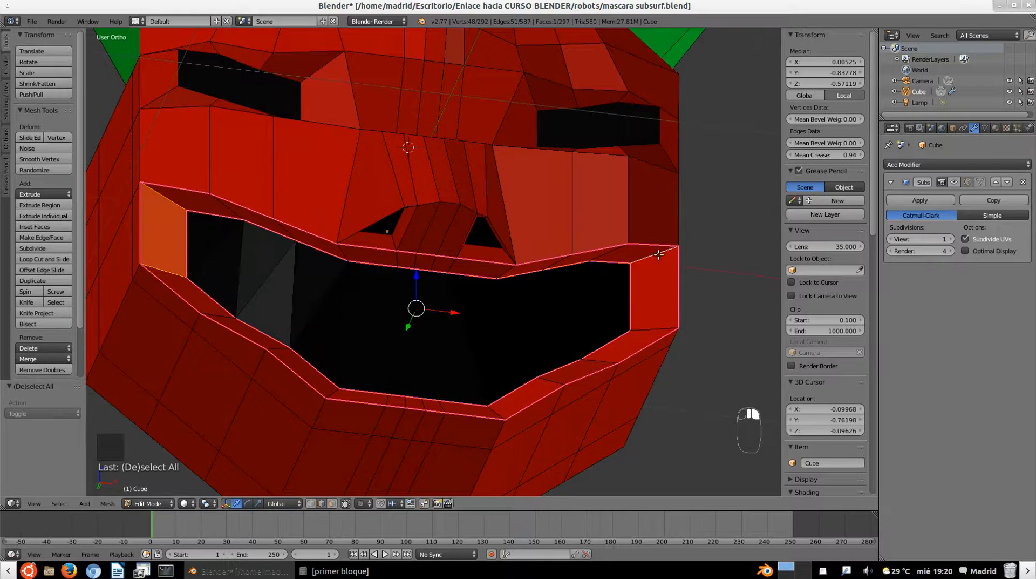
right_click(655, 324, "shift")
middle_click_drag(655, 324, 569, 354)
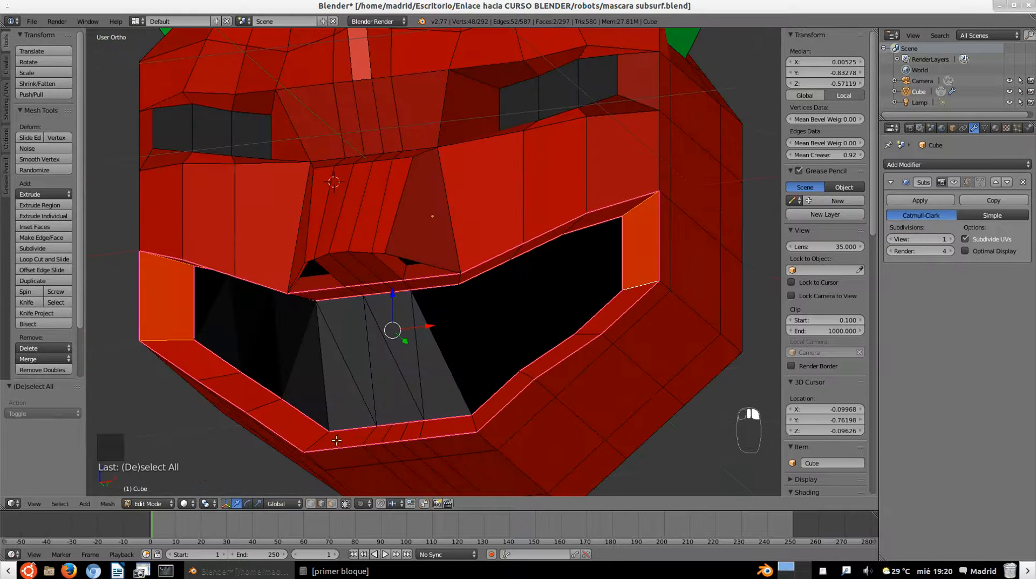
Add the short connecting edges at the two lower-lip corners and the two upper-lip corners under the nose to the selection.
right_click(317, 439, "shift")
right_click(470, 421, "shift")
middle_click_drag(381, 286, 358, 267)
right_click(446, 242, "shift")
middle_click_drag(446, 242, 346, 232)
right_click(467, 214, "shift")
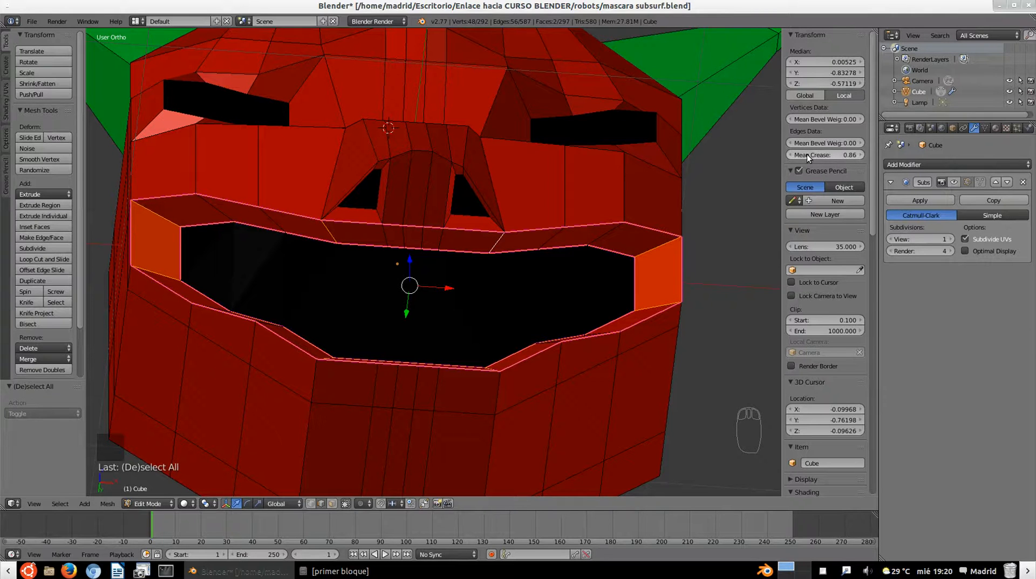
Set the Mean Crease of the mouth edges, including the connecting ones, to 1.00 and show the subdivided mesh again.
left_click_drag(806, 156, 831, 157)
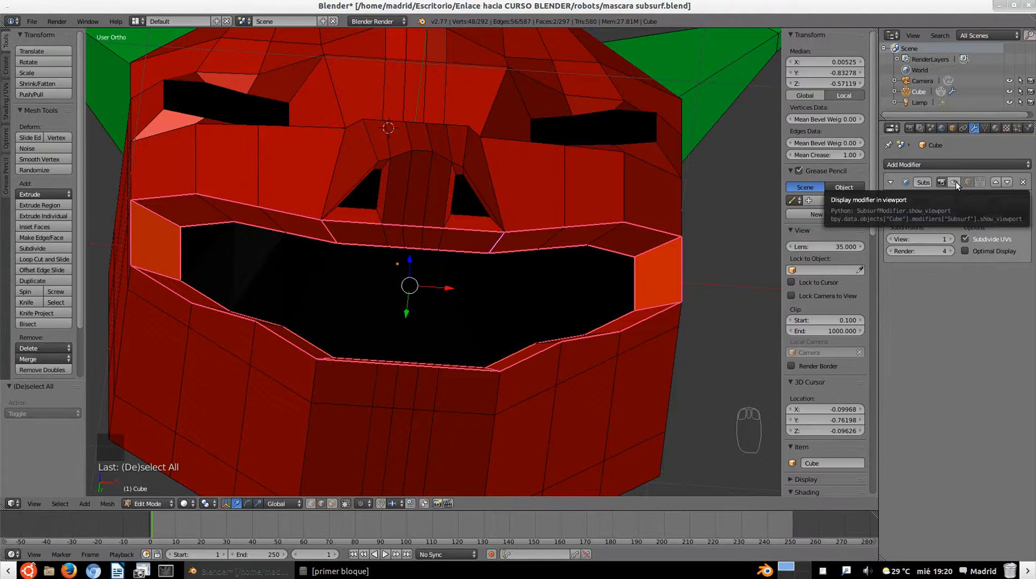
left_click(955, 182)
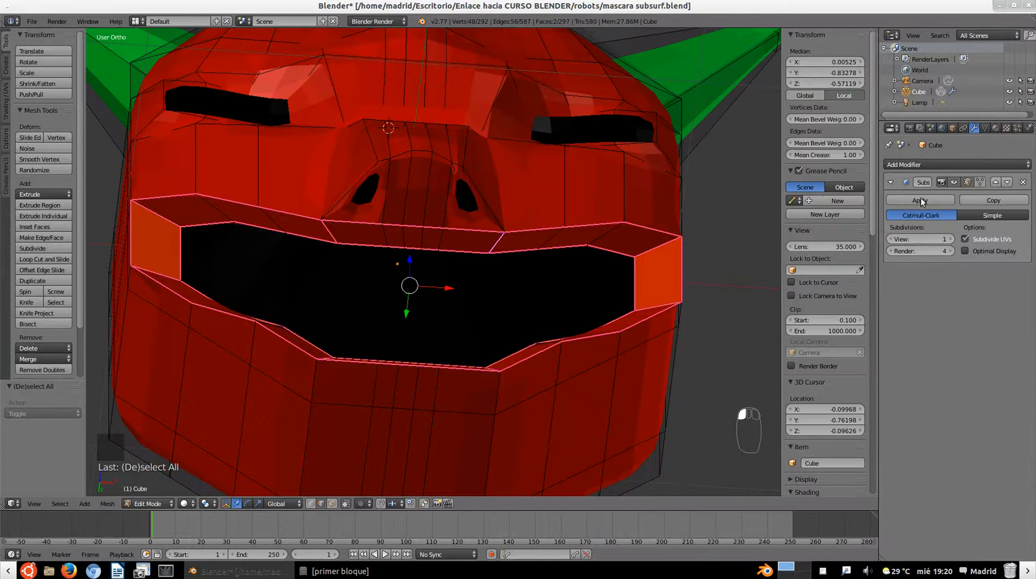
middle_click_drag(555, 257, 587, 233)
Return to Object Mode and raise the Subdivision Surface modifier's viewport subdivisions to 5.
key("Tab")
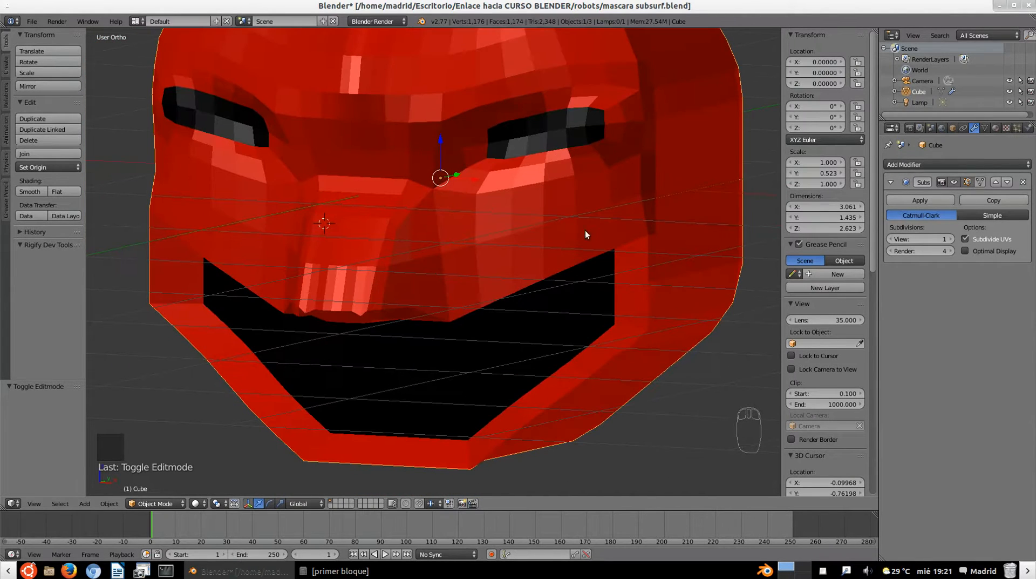
left_click(951, 239)
left_click(951, 239)
left_click(951, 239)
left_click(951, 239)
middle_click_drag(466, 284, 458, 179)
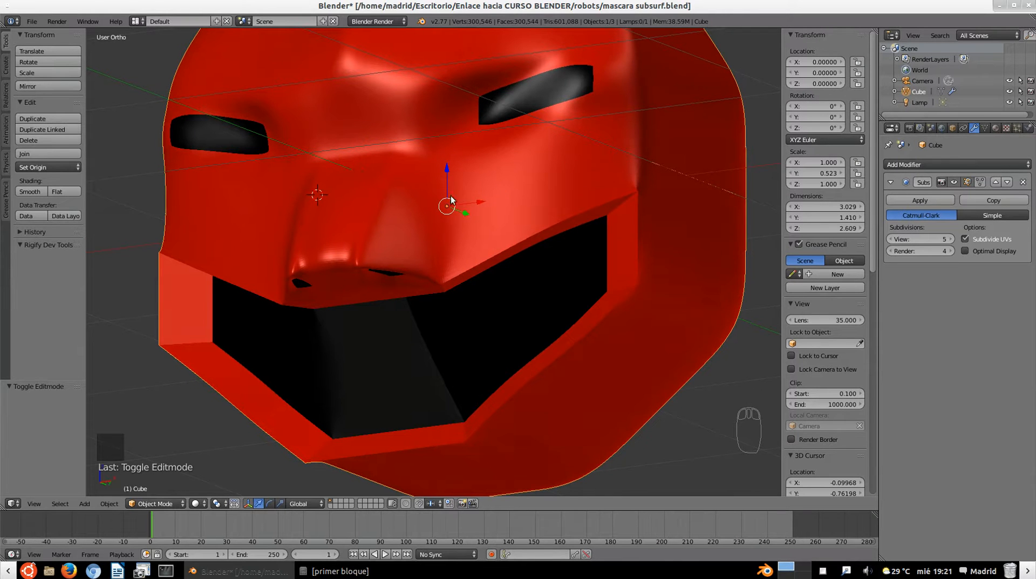
Examine the smoothed mask and its creased mouth from several angles, both close up and as a whole.
middle_click_drag(388, 180, 659, 139)
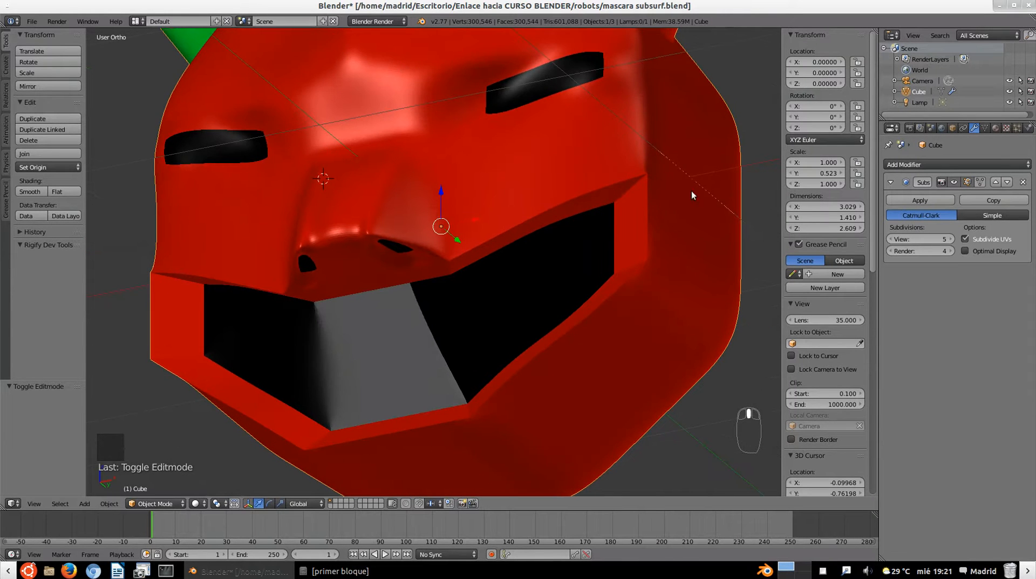
middle_click_drag(374, 220, 348, 254)
scroll(452, 254, "up", 1)
mouse_move(605, 225)
middle_mouse_down()
mouse_move(547, 231)
mouse_move(595, 214)
middle_mouse_up()
scroll(607, 210, "down", 4)
scroll(526, 219, "up", 1)
middle_click_drag(513, 219, 572, 228)
scroll(573, 228, "down", 1)
middle_click_drag(500, 217, 549, 310)
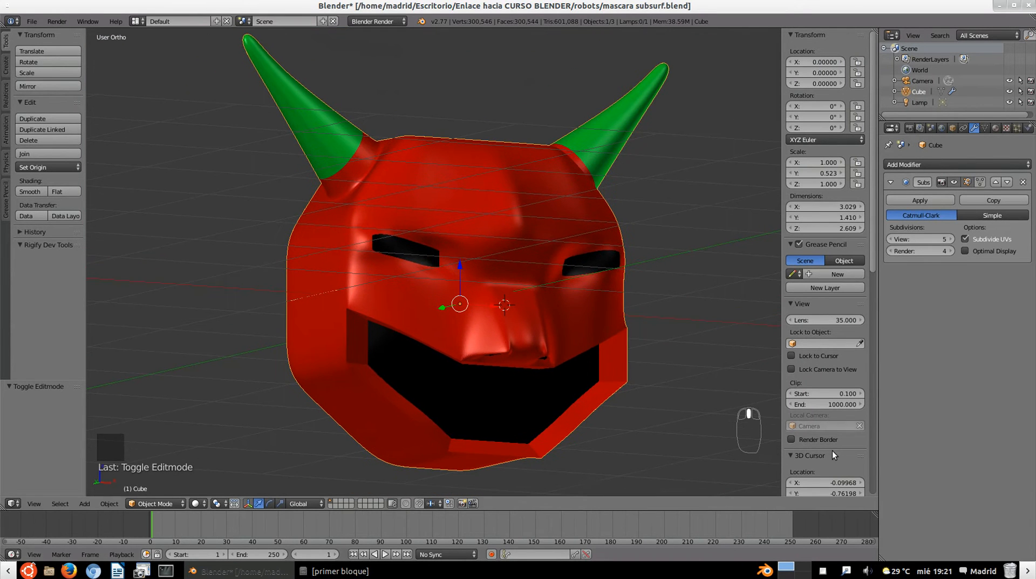